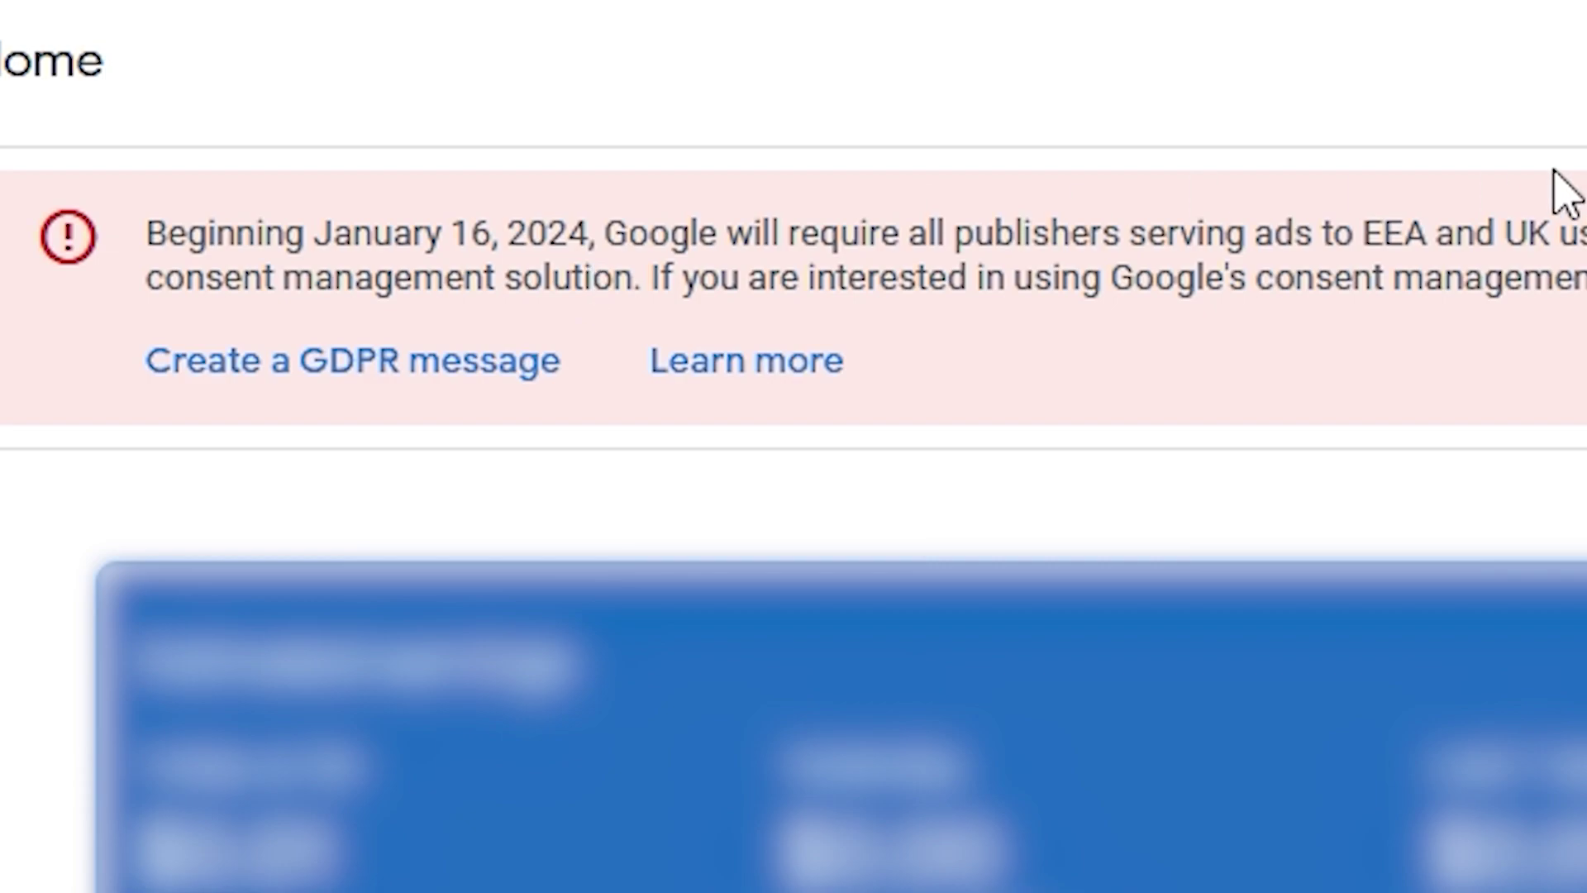
- Start a new GDPR message and bring up its list of sites
left_click_drag(1382, 233, 1585, 233)
left_click(1585, 322)
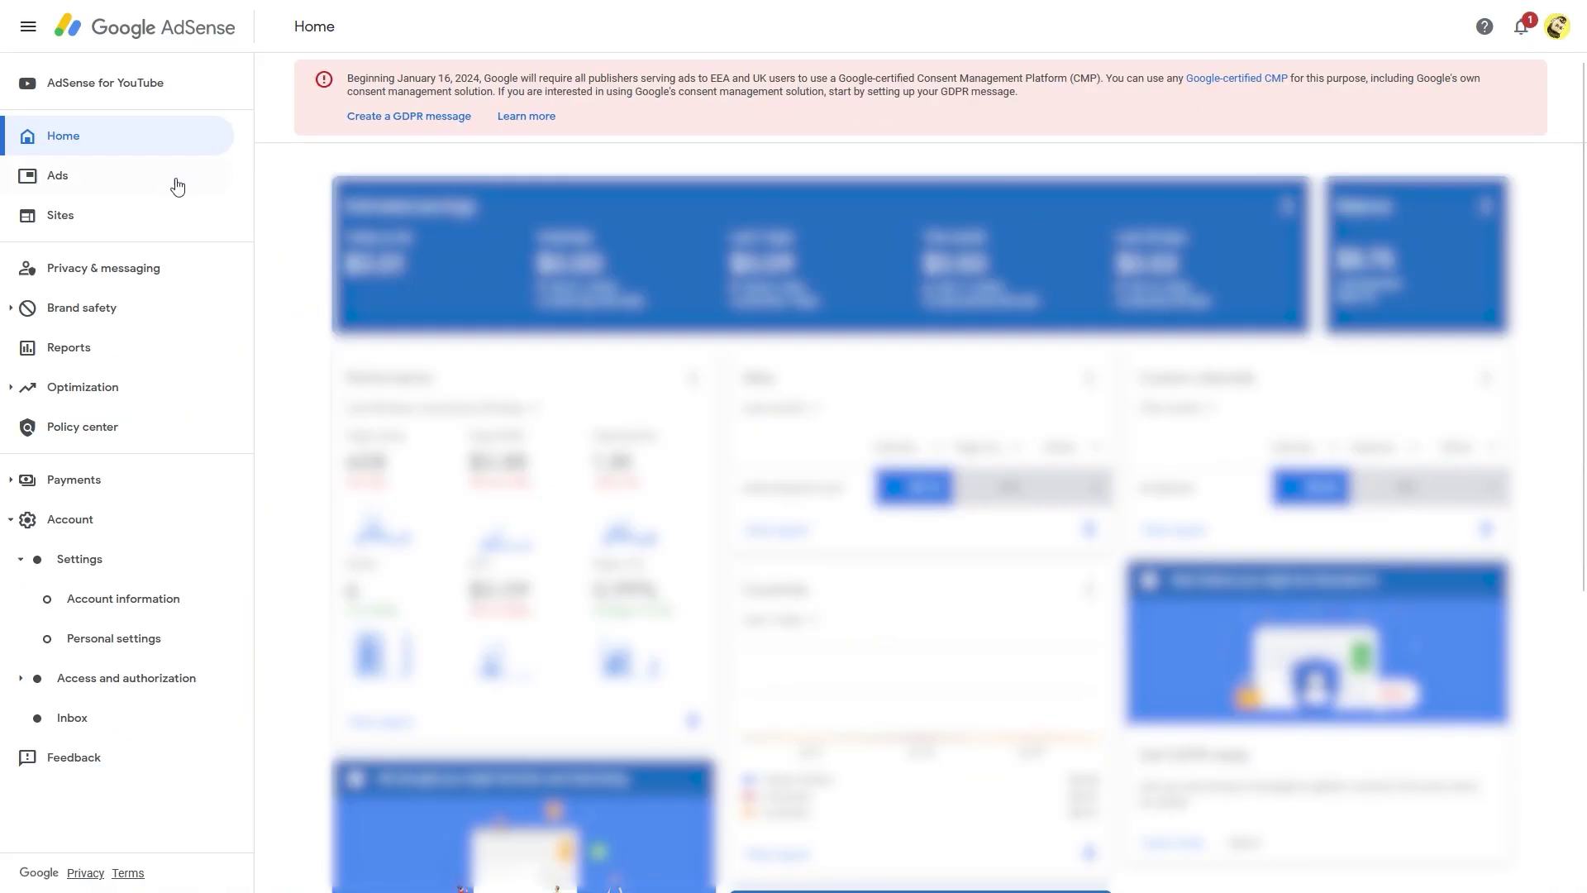
left_click(409, 117)
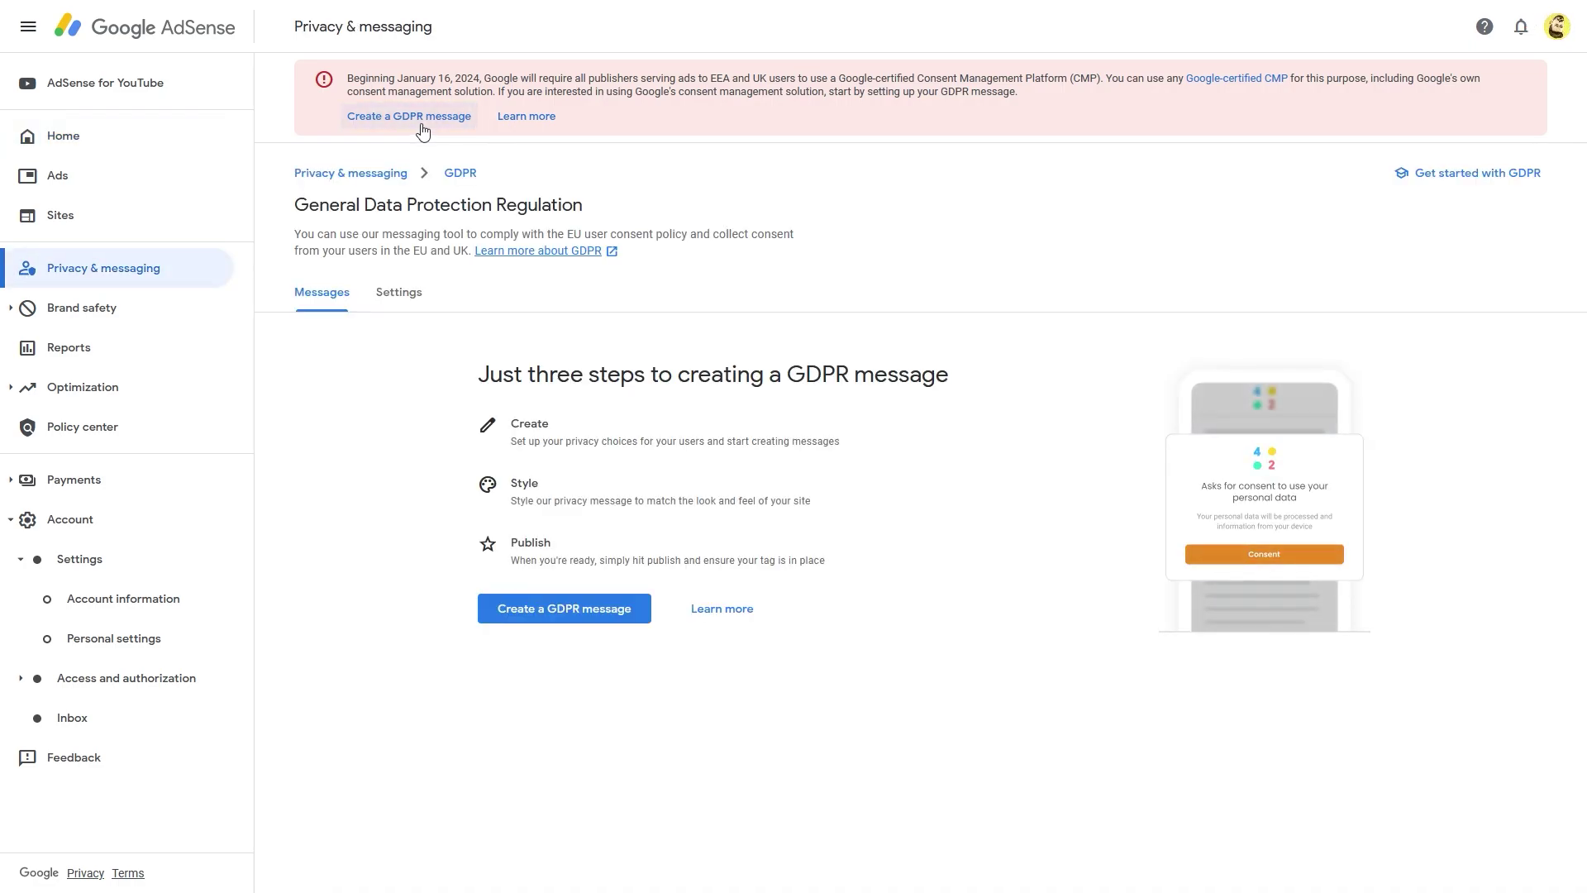
left_click(593, 621)
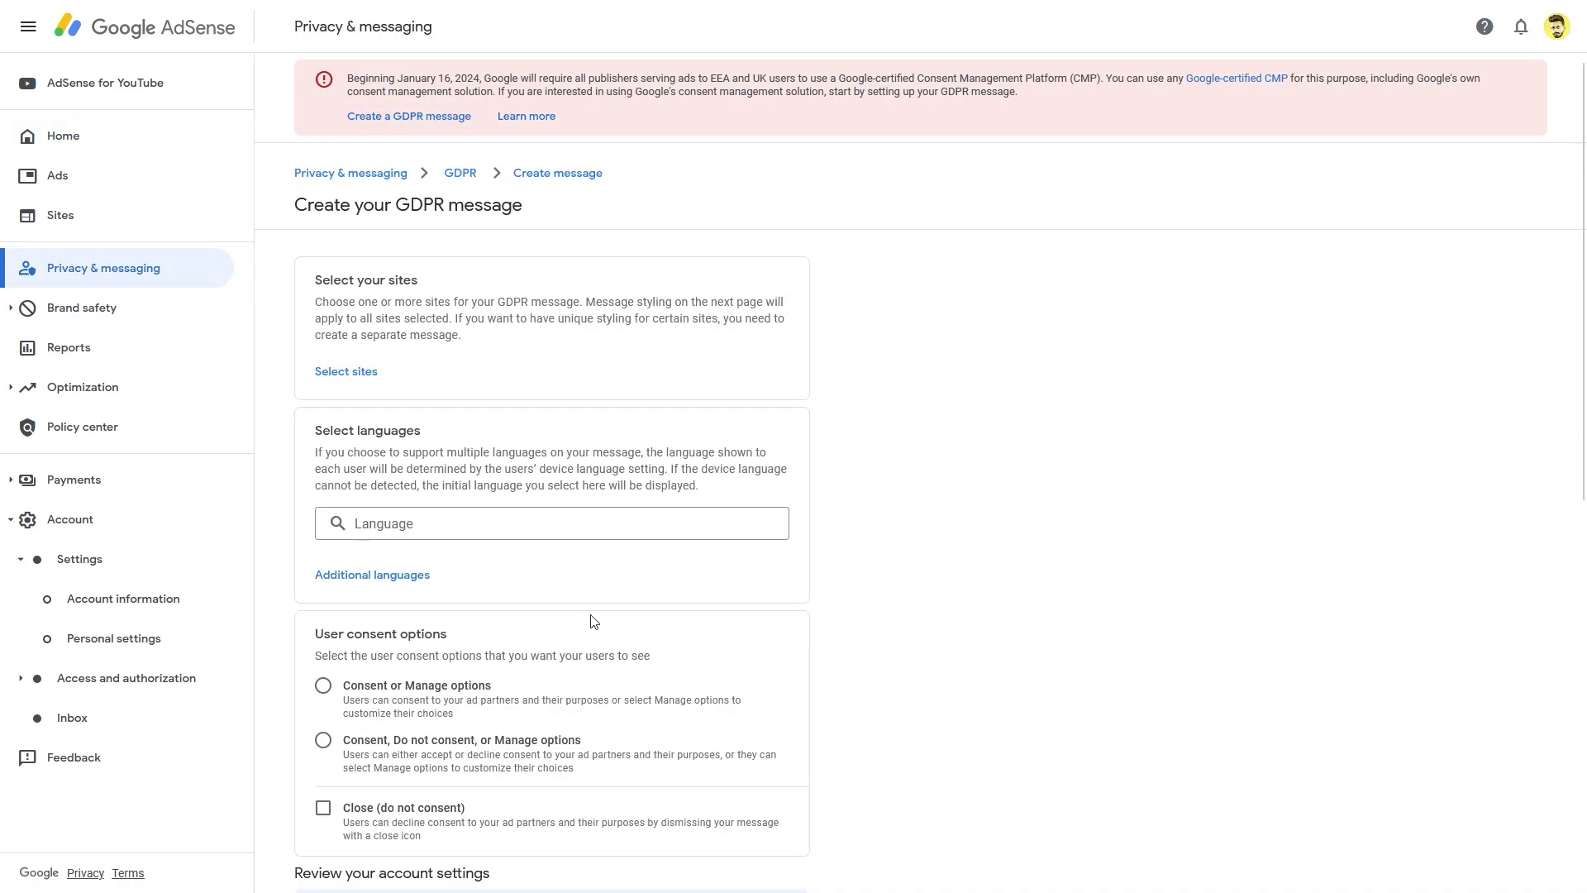
left_click(346, 371)
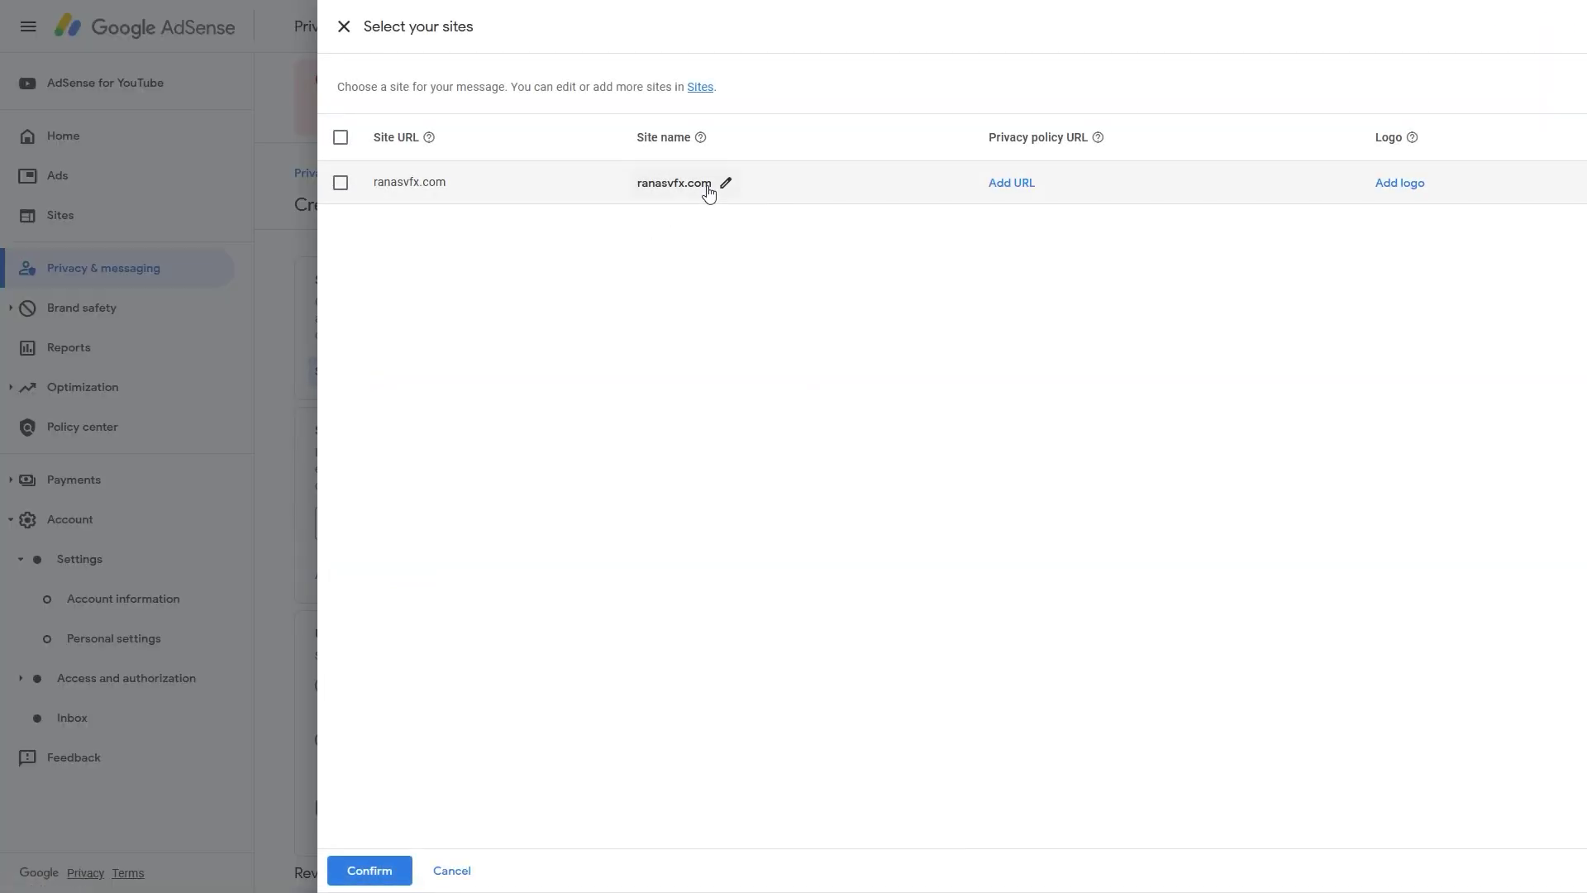
- Shorten the site name to ranasvfx and copy the privacy policy page address
left_click(727, 185)
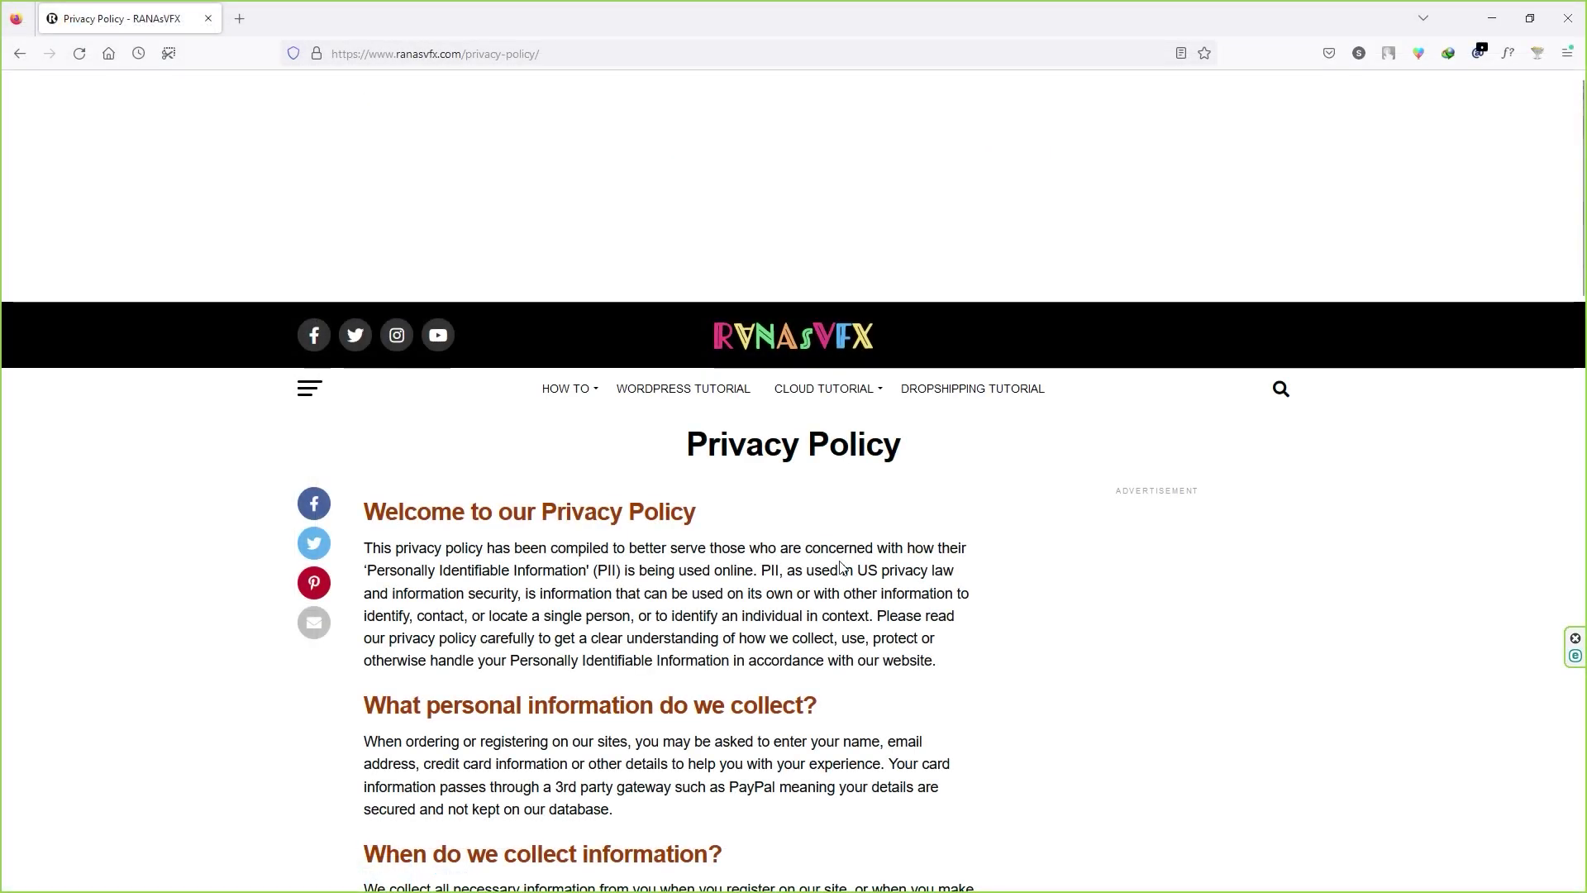
left_click(567, 55)
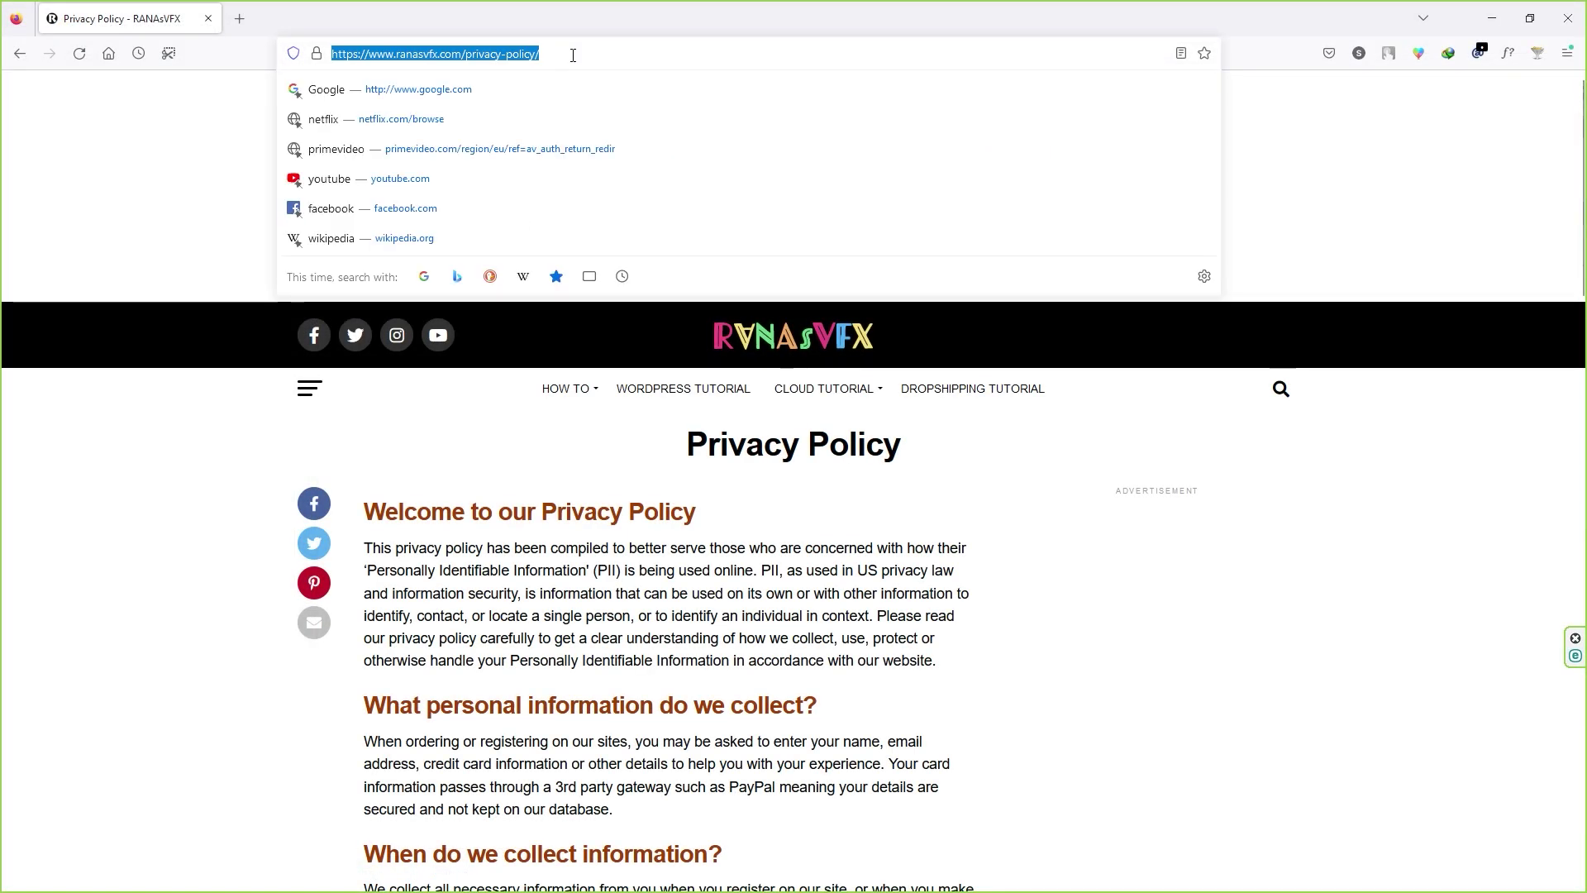
right_click(511, 53)
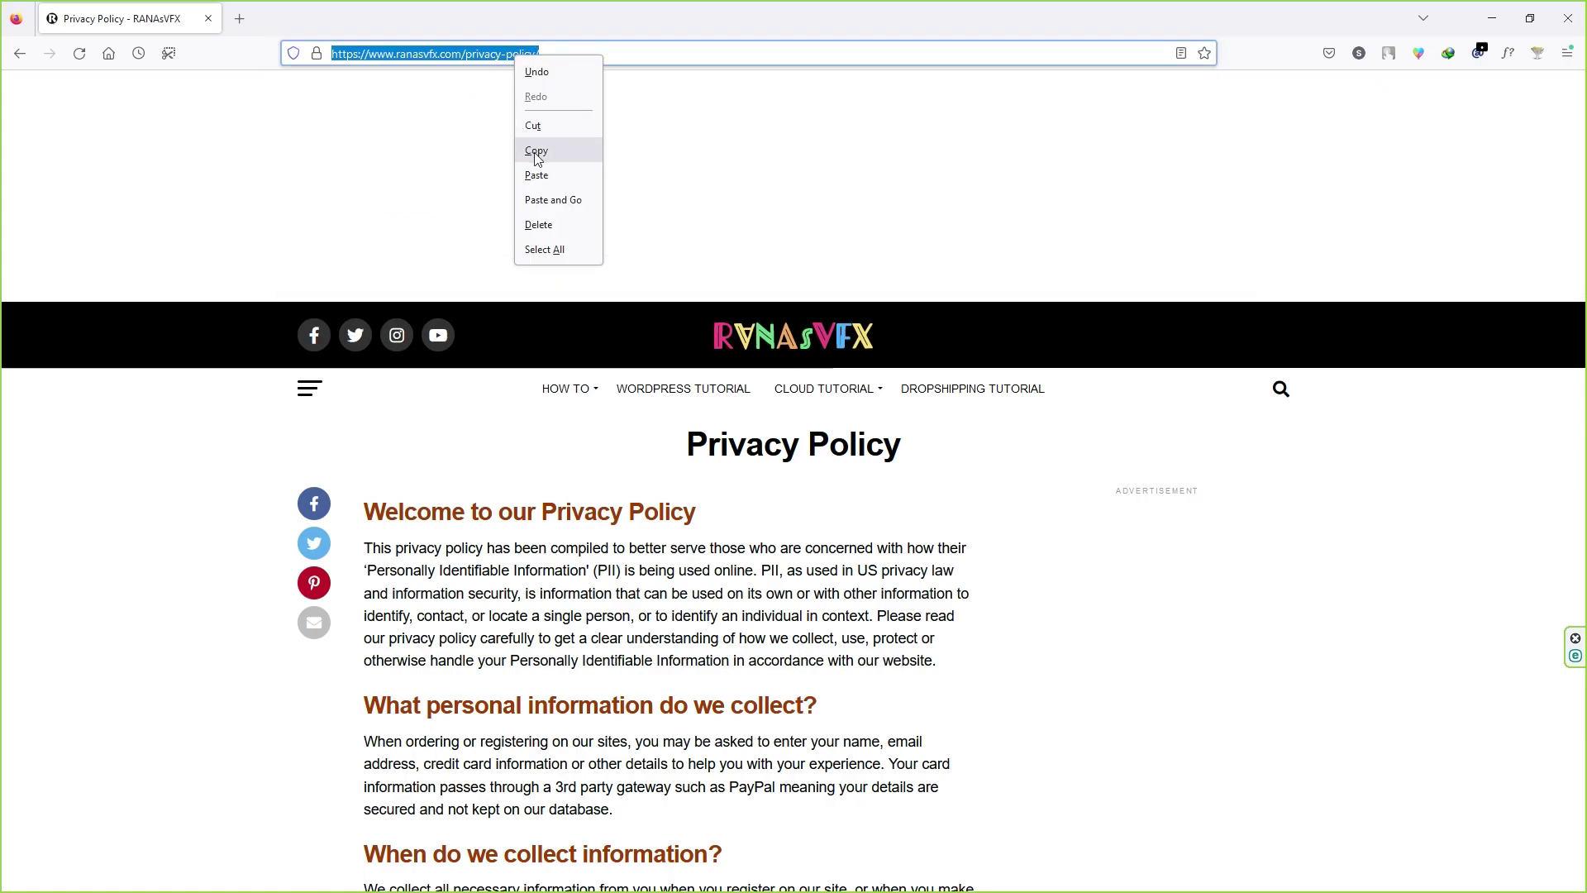
- Paste and save the copied privacy policy URL for ranasvfx.com
left_click(546, 131)
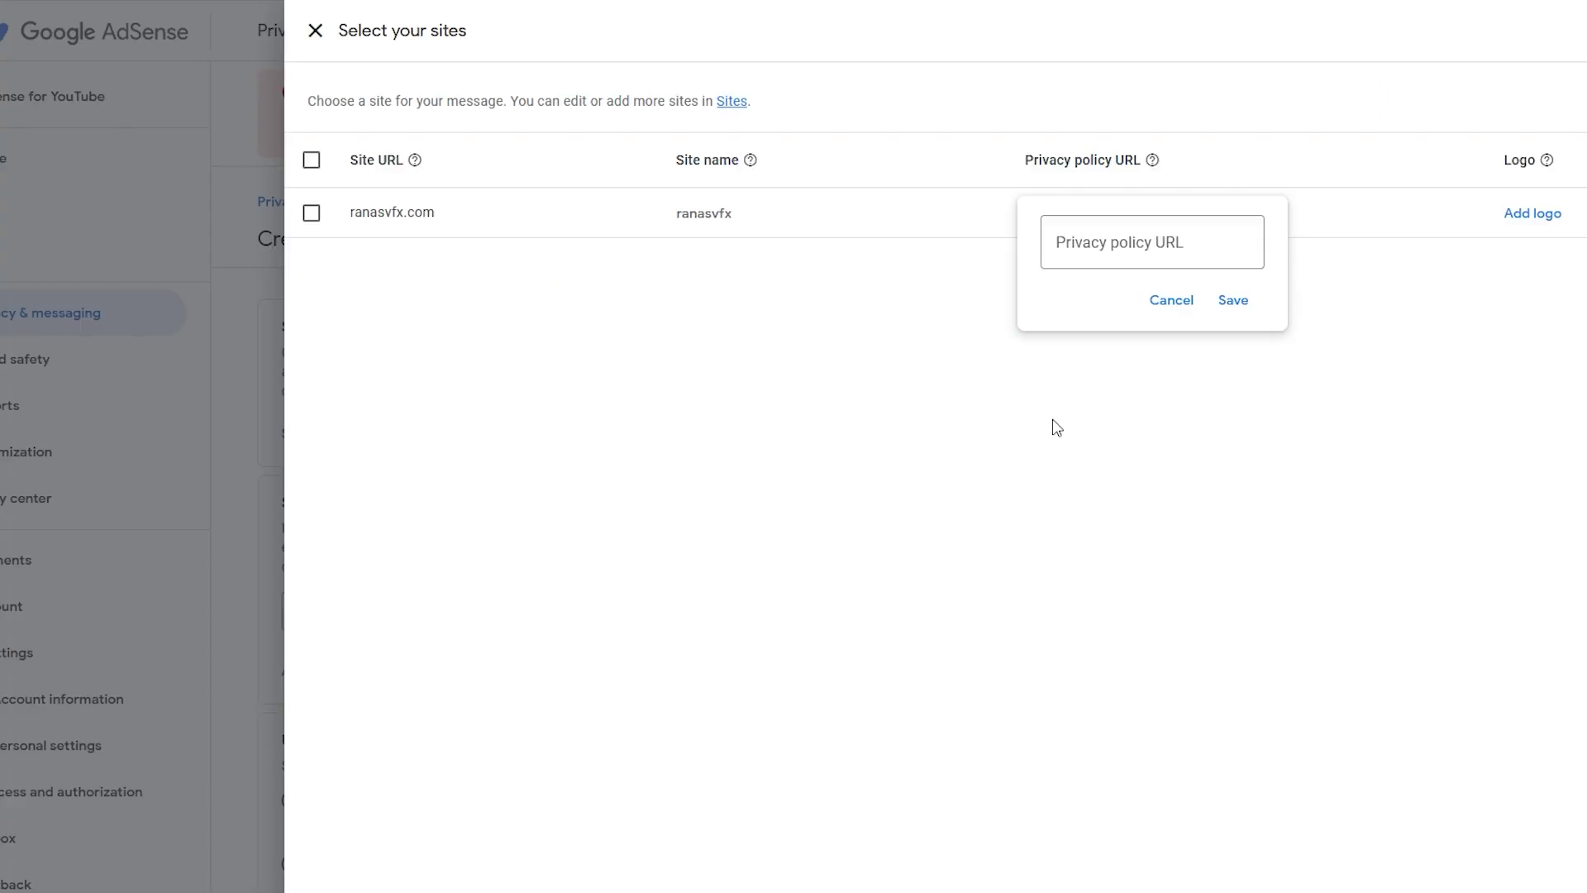
left_click(1112, 243)
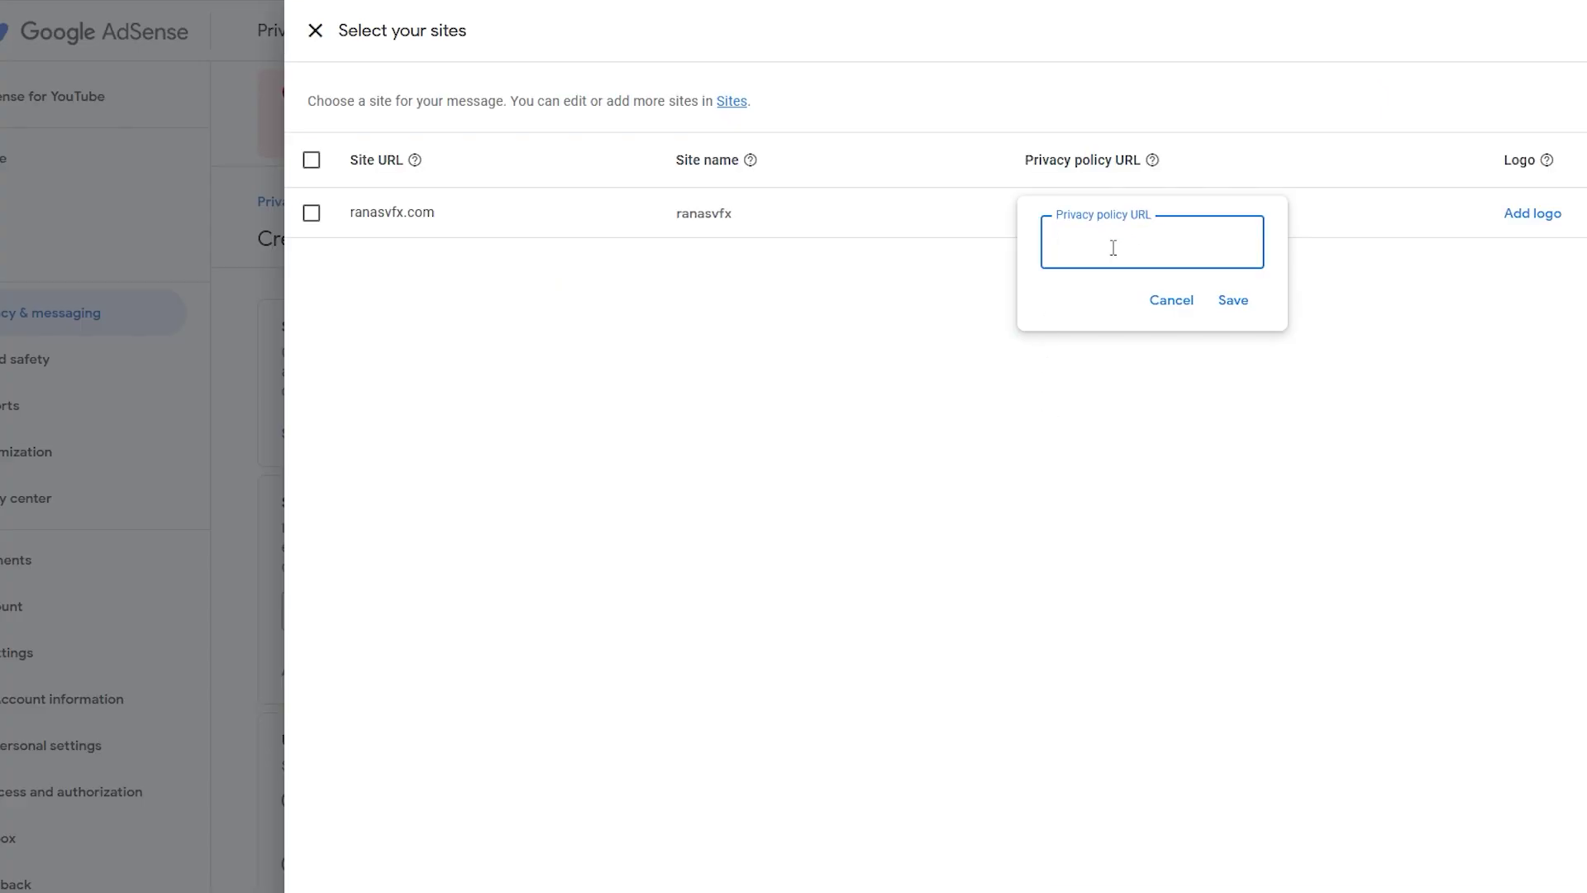
key("ctrl+v")
left_click(1232, 301)
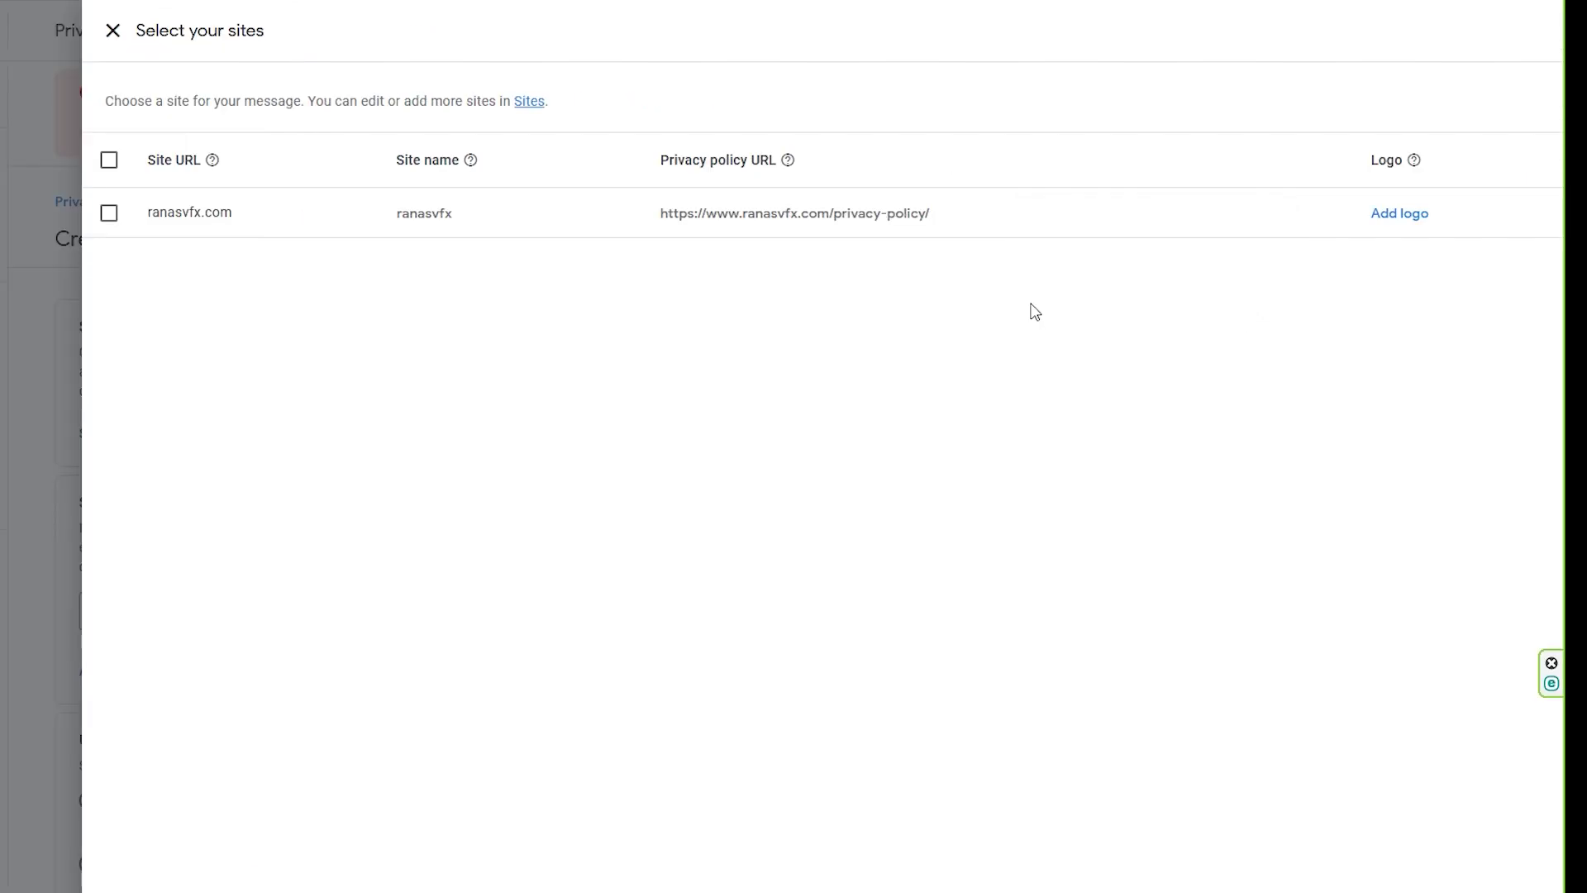
mouse_move(1533, 214)
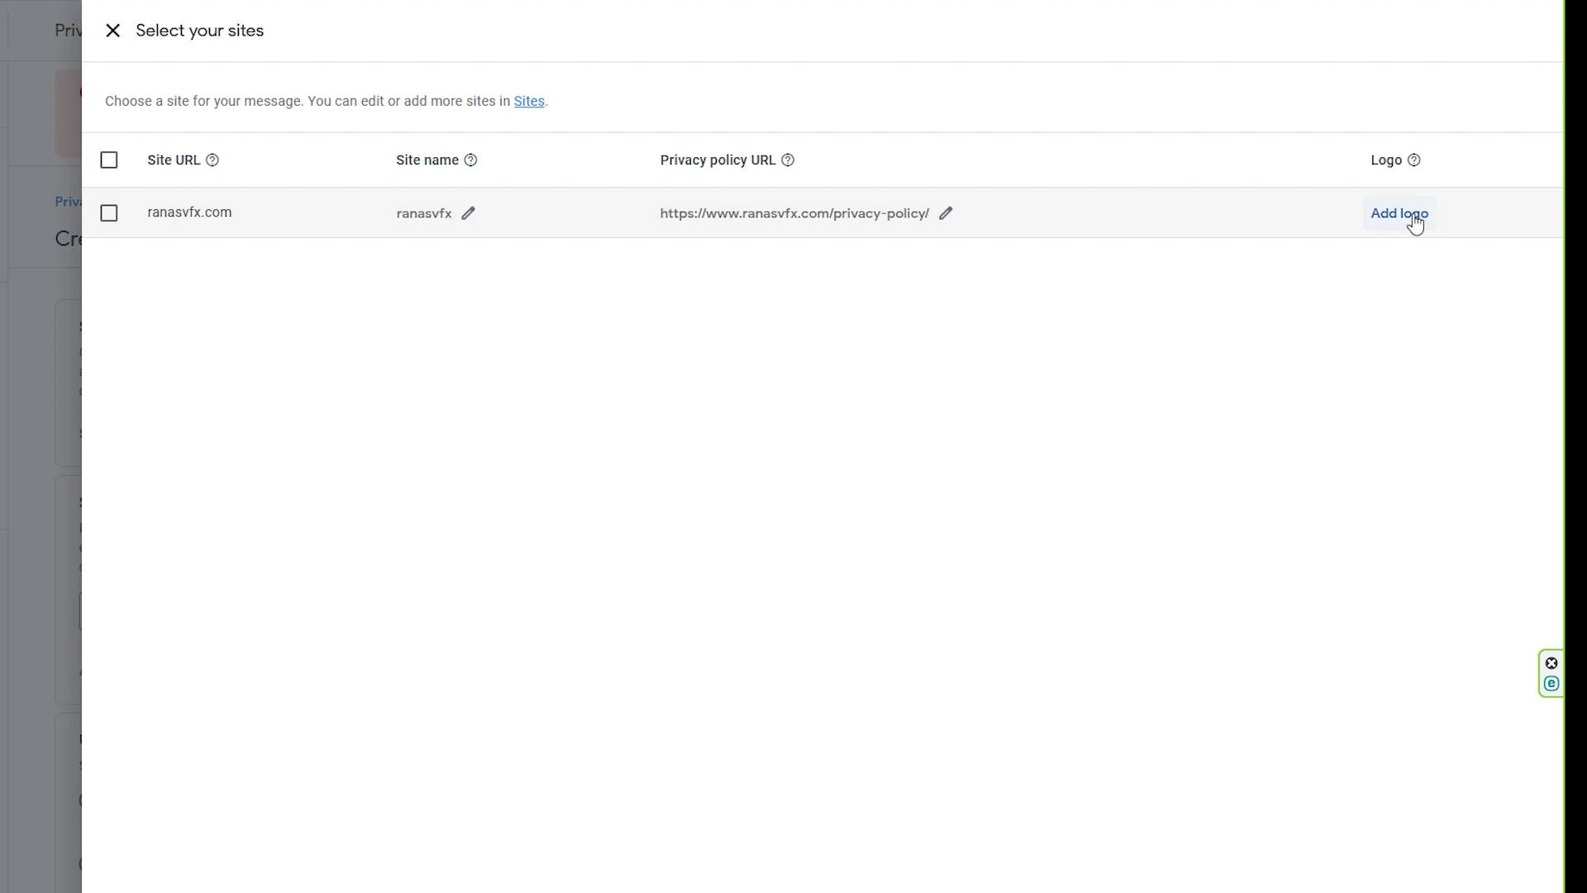
- Upload the site's logo PNG, then confirm ranasvfx.com as the message's site
left_click(1400, 214)
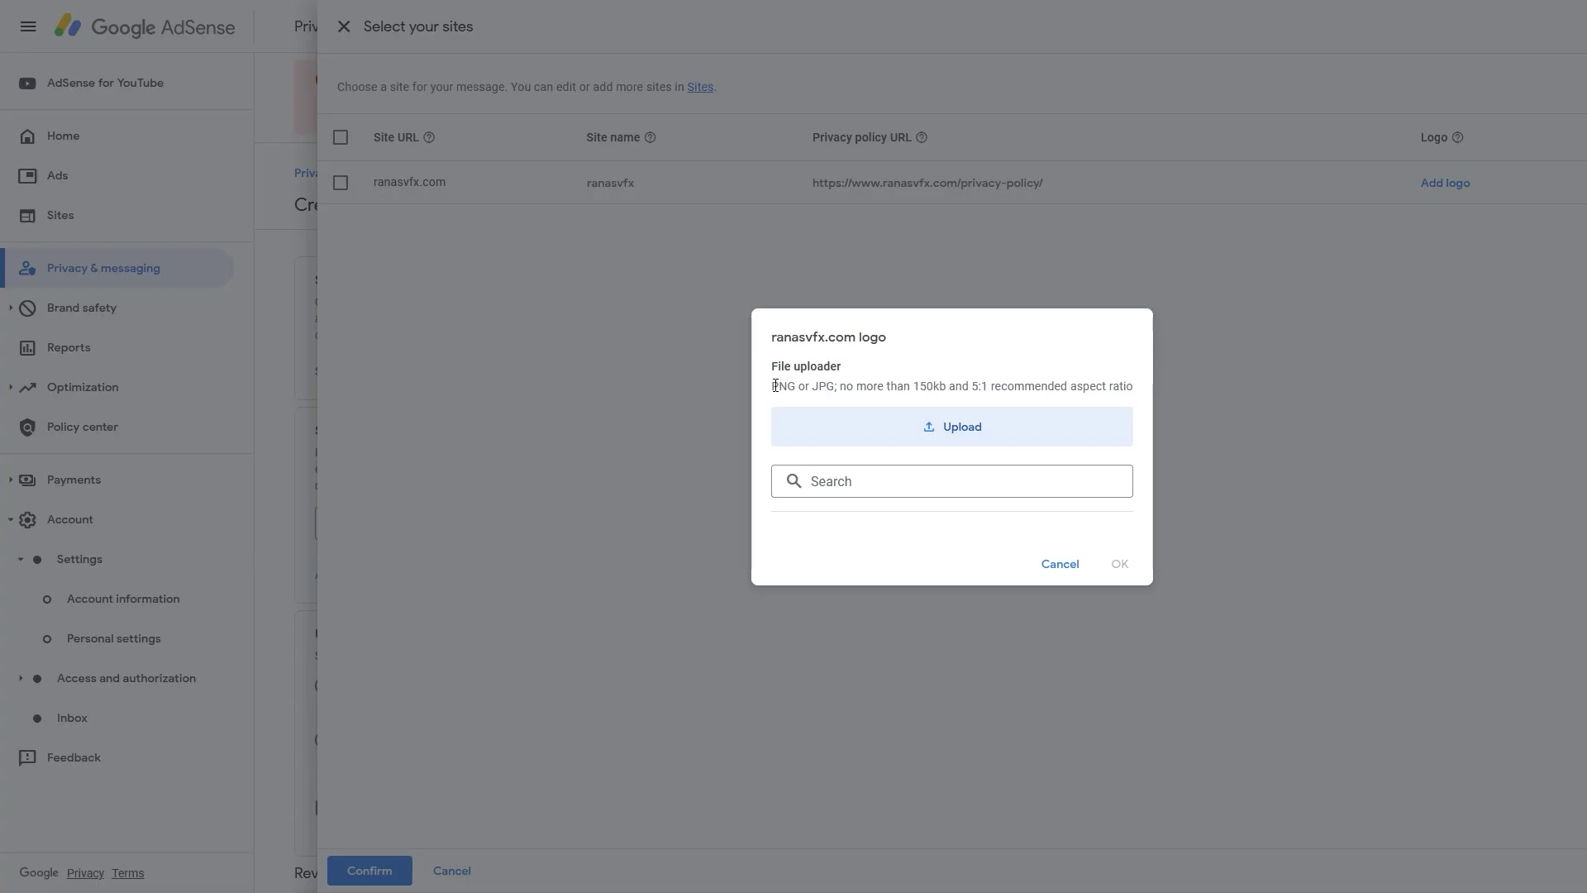
left_click_drag(773, 386, 950, 386)
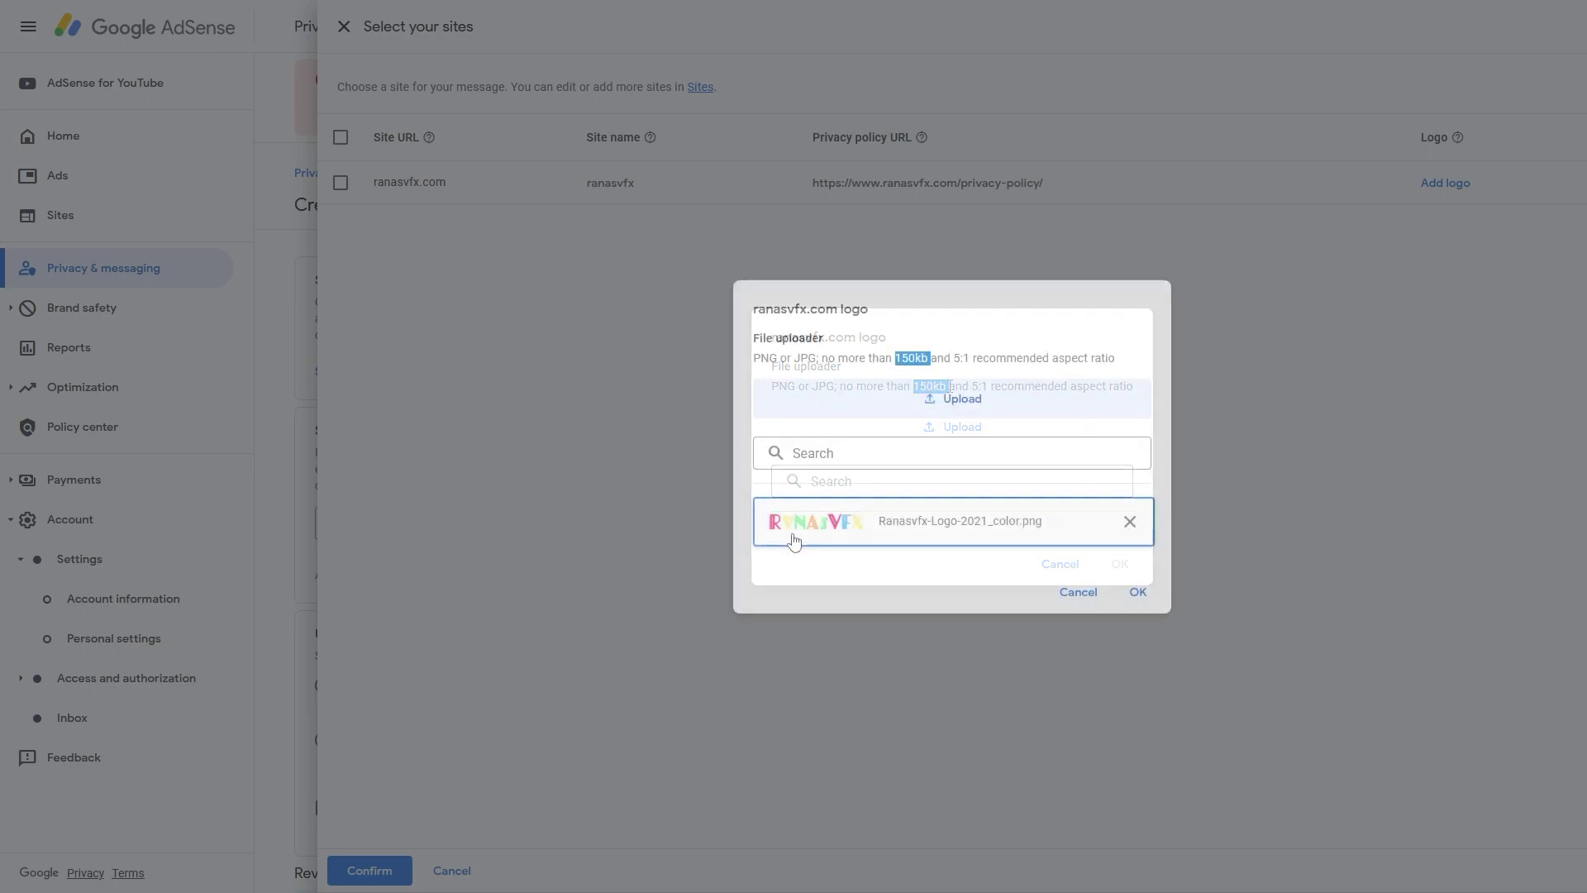
left_click(1141, 596)
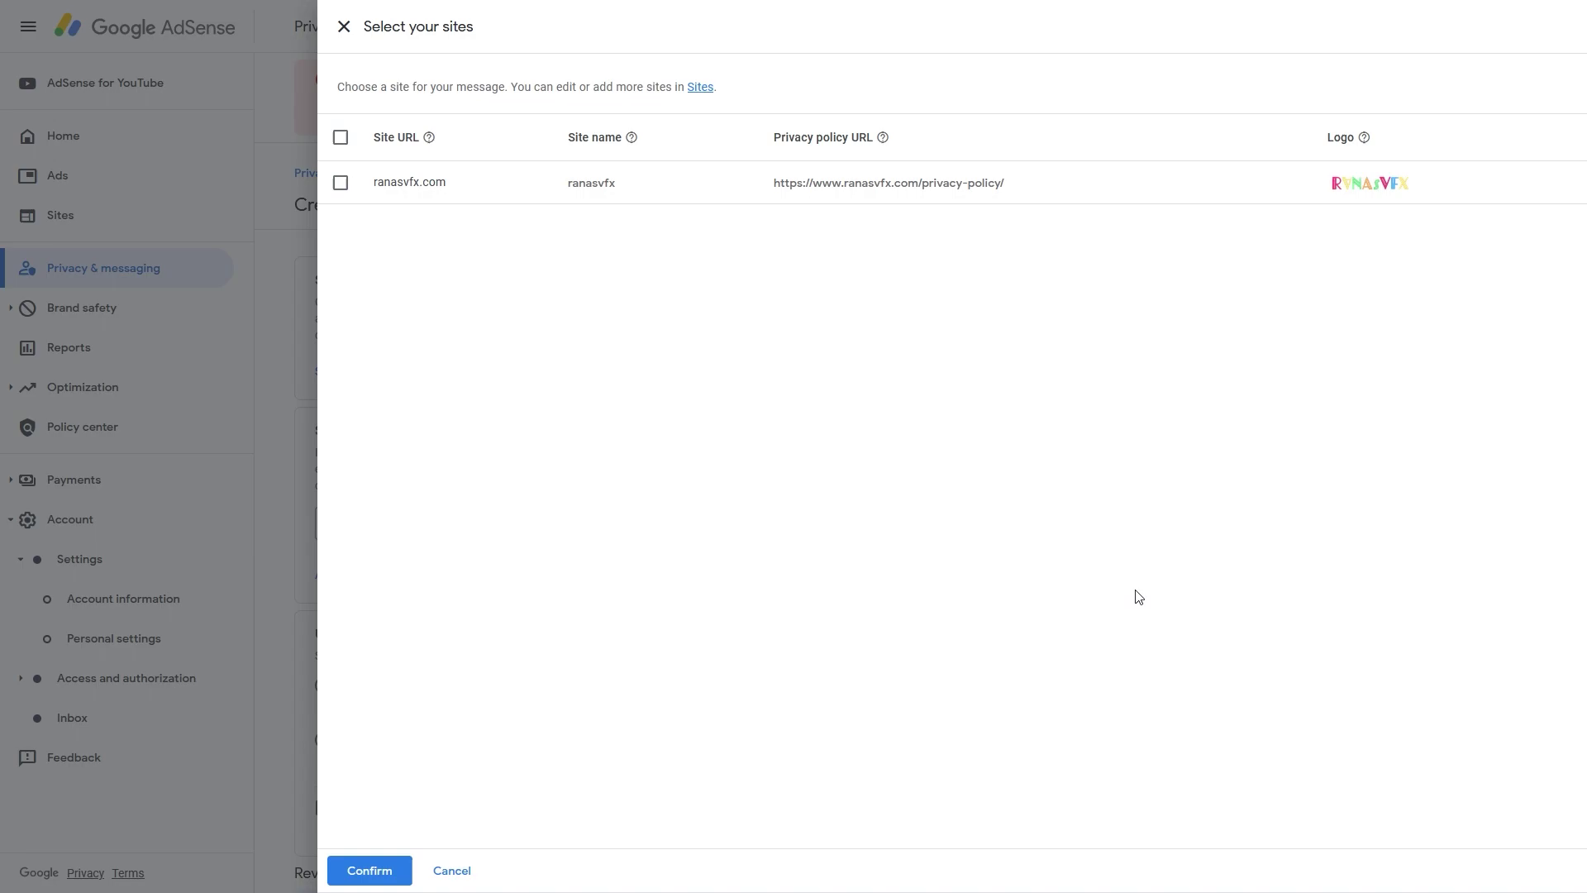
left_click(341, 183)
left_click(369, 870)
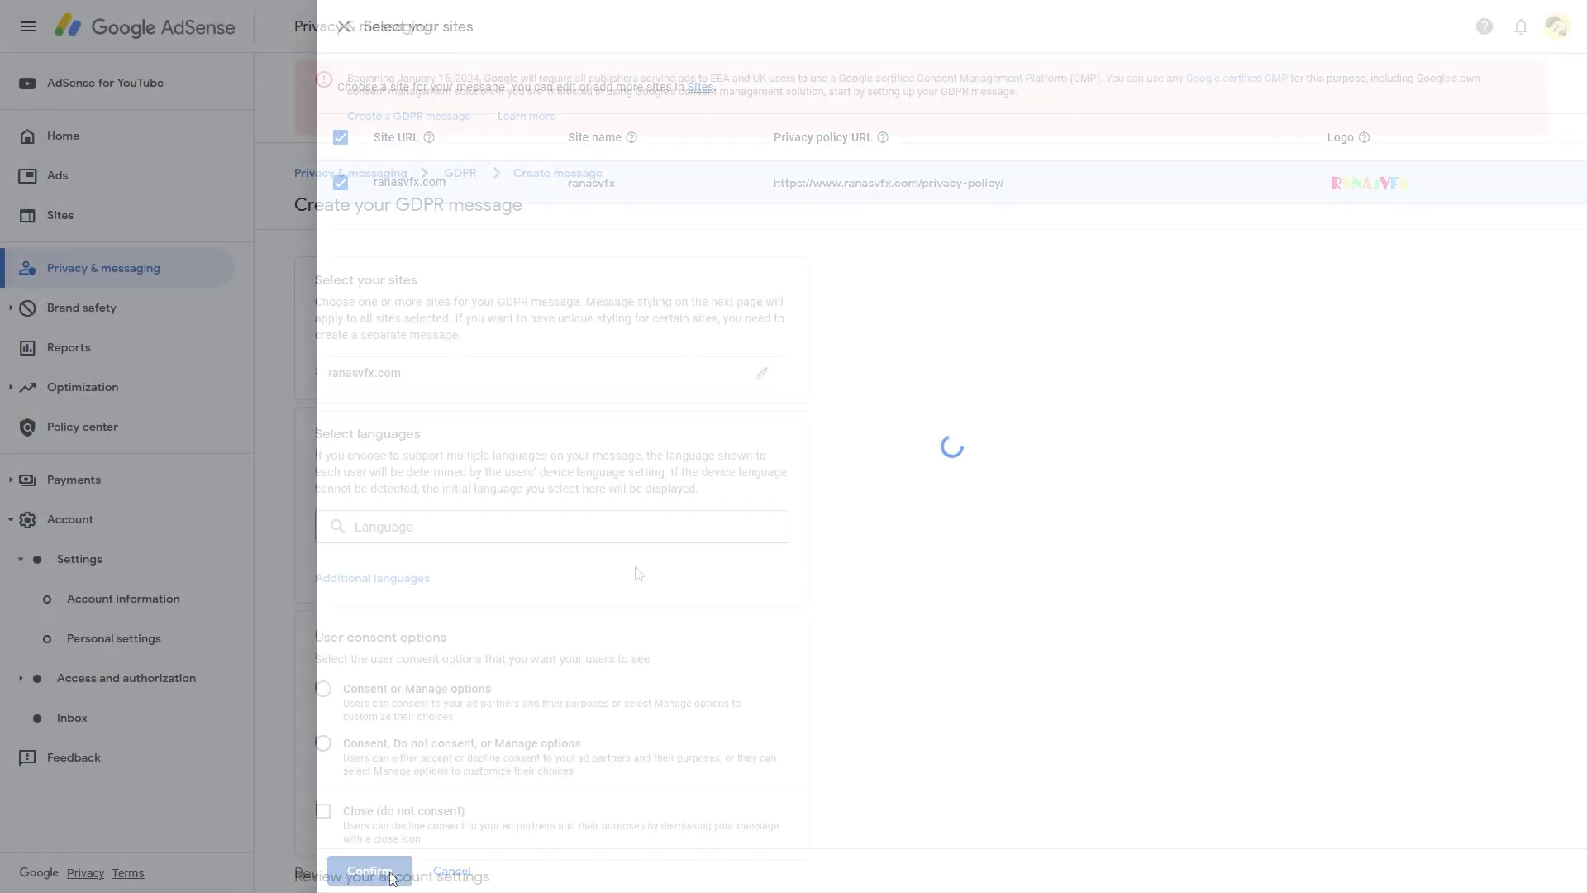
- Set the language to English (en) with Consent, Do not consent, or Manage options choices
left_click(496, 528)
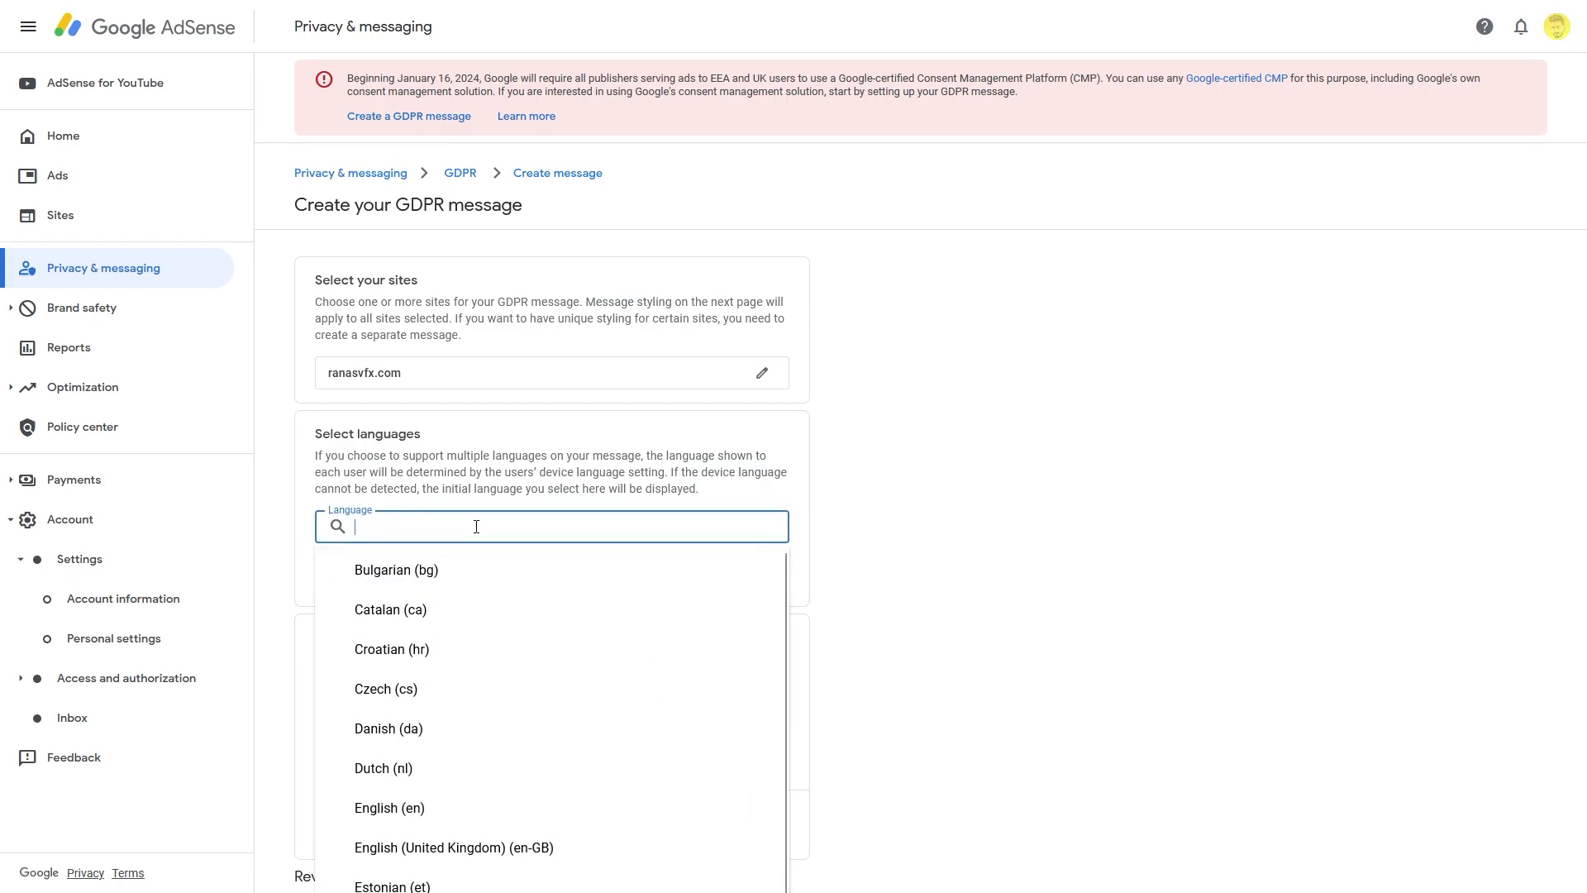
type("en")
left_click(395, 570)
scroll(898, 537, "down", 2)
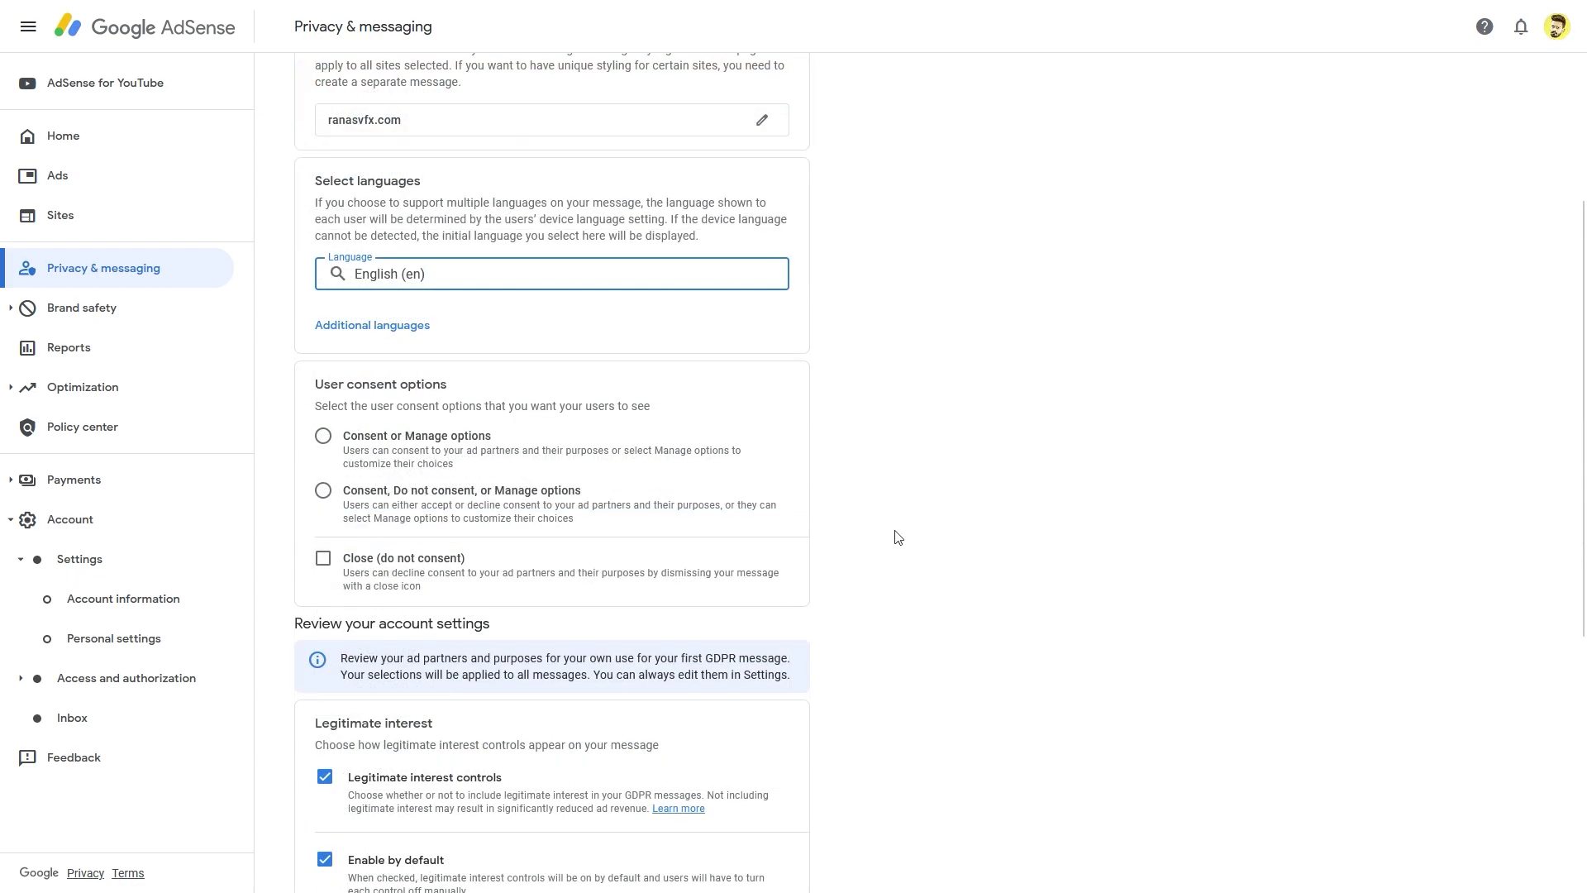
left_click(410, 504)
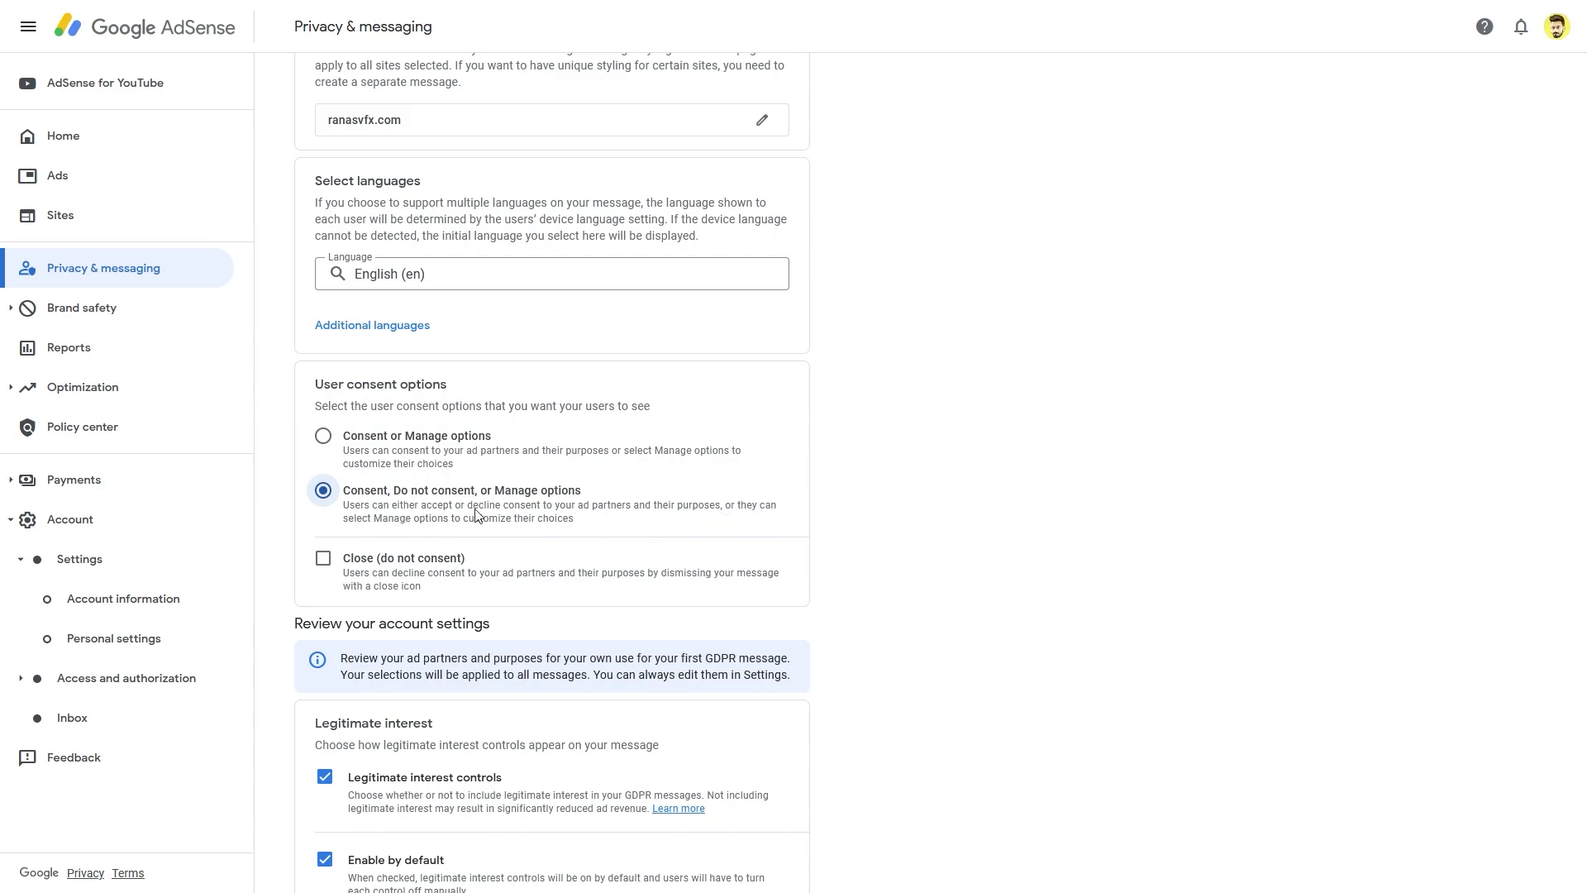
scroll(477, 512, "down", 3)
scroll(478, 512, "down", 3)
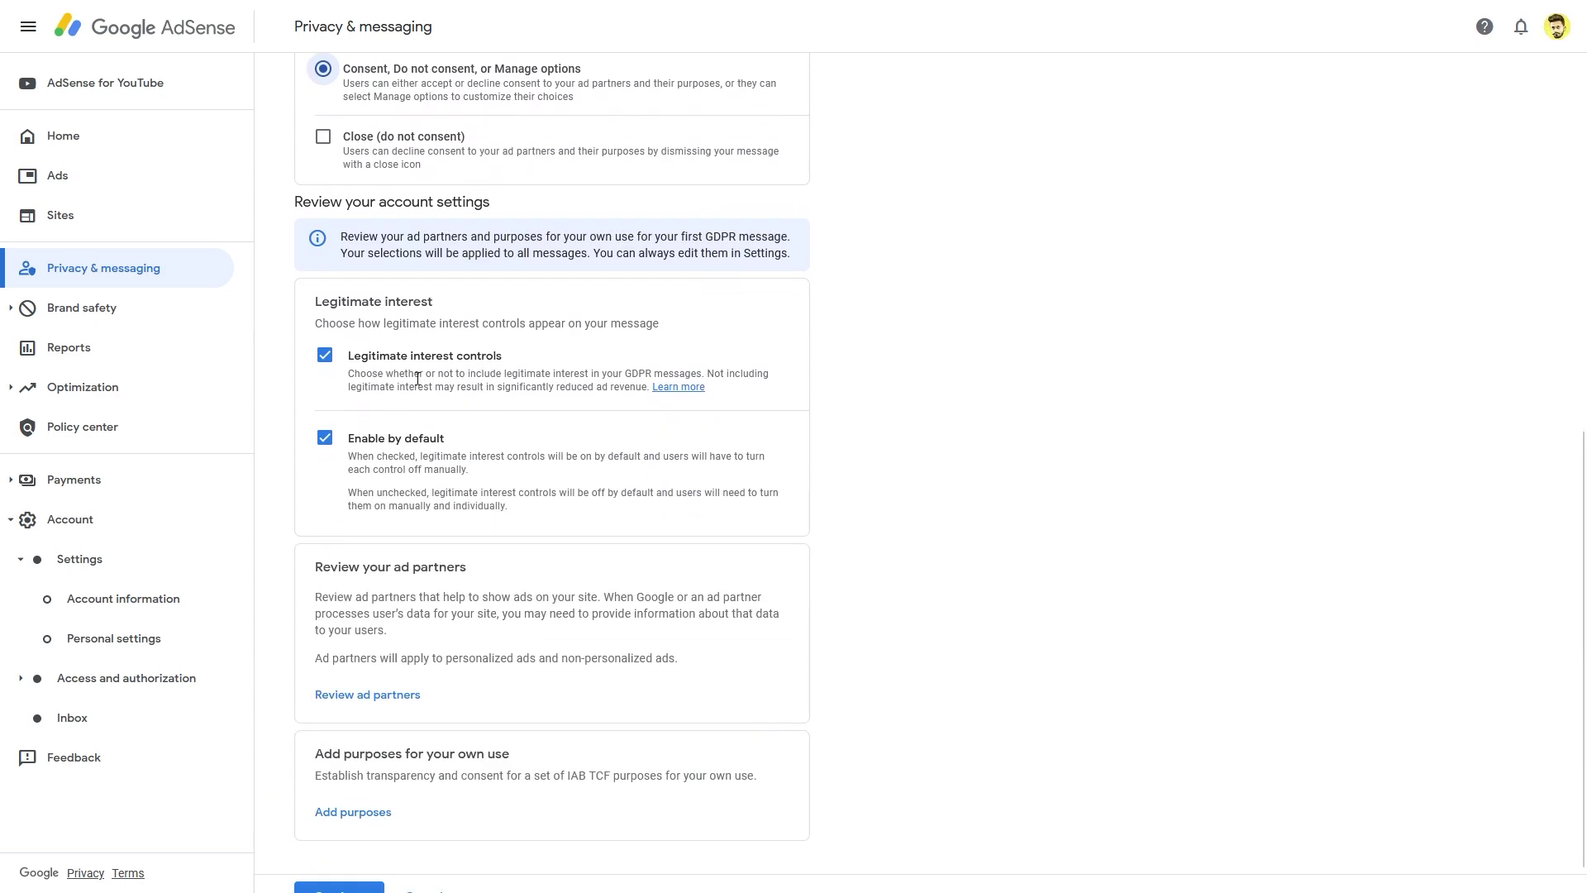
scroll(409, 449, "down", 1)
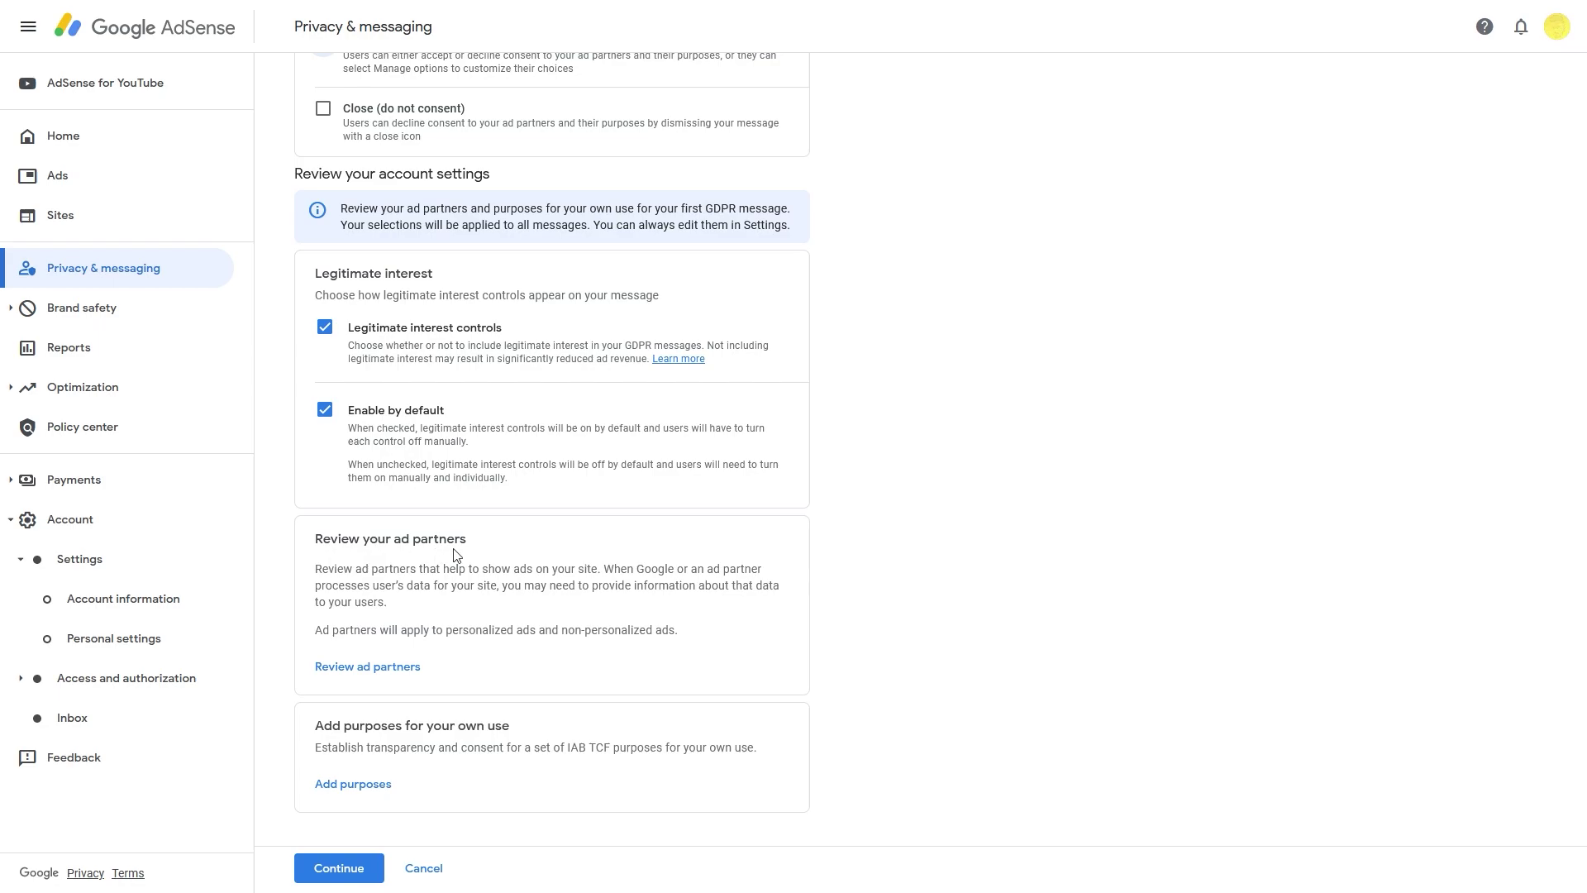
- Accept the commonly used ad partners and data purposes, keeping legitimate interest enabled by default
left_click(351, 667)
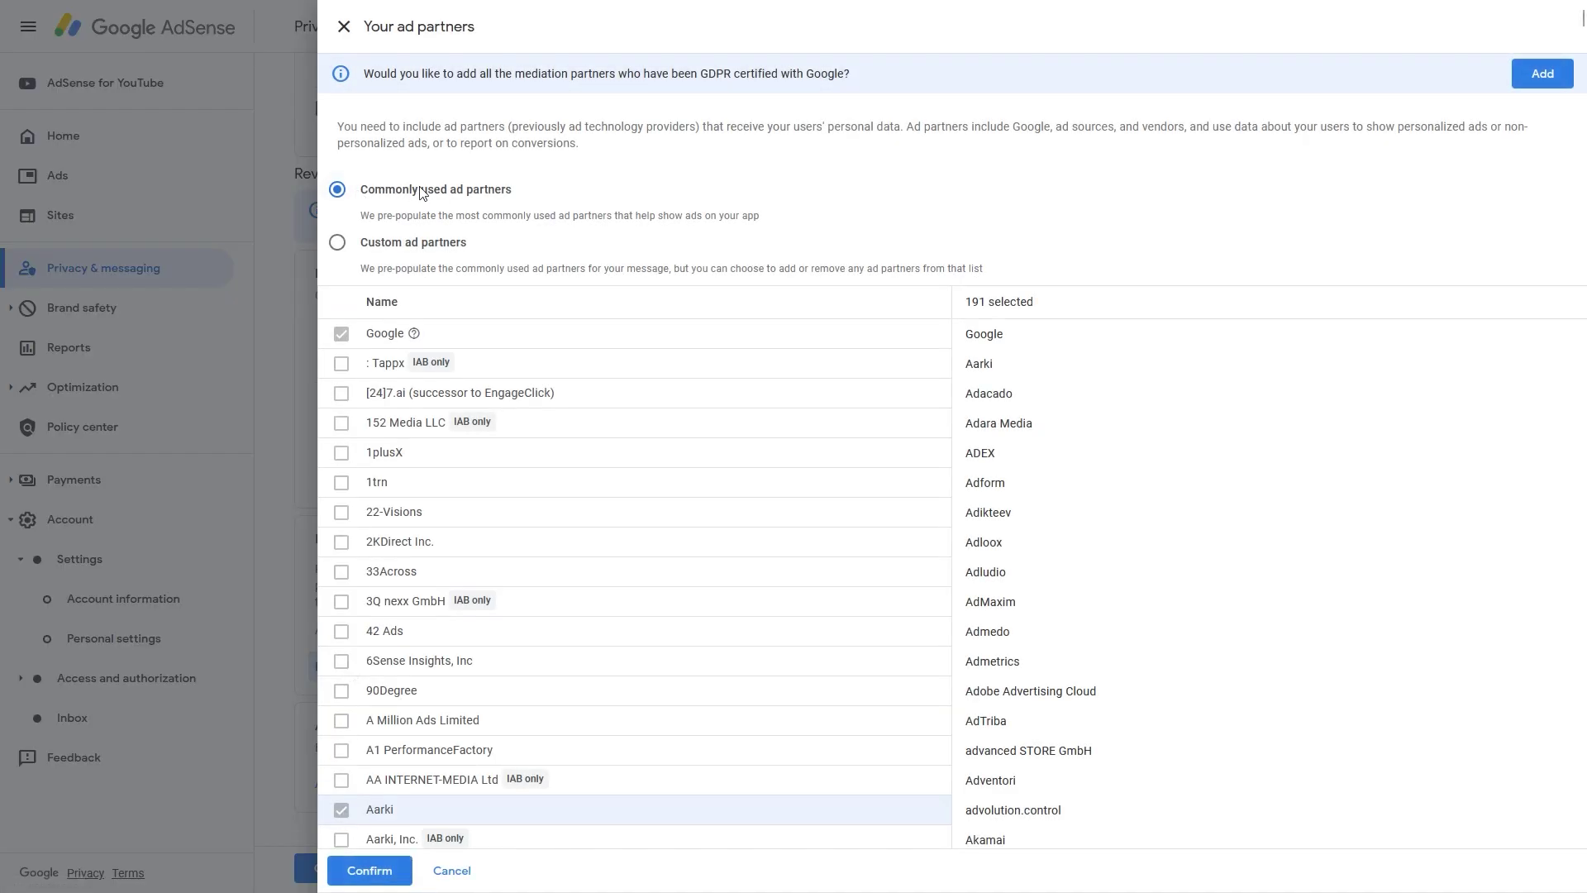
left_click(370, 872)
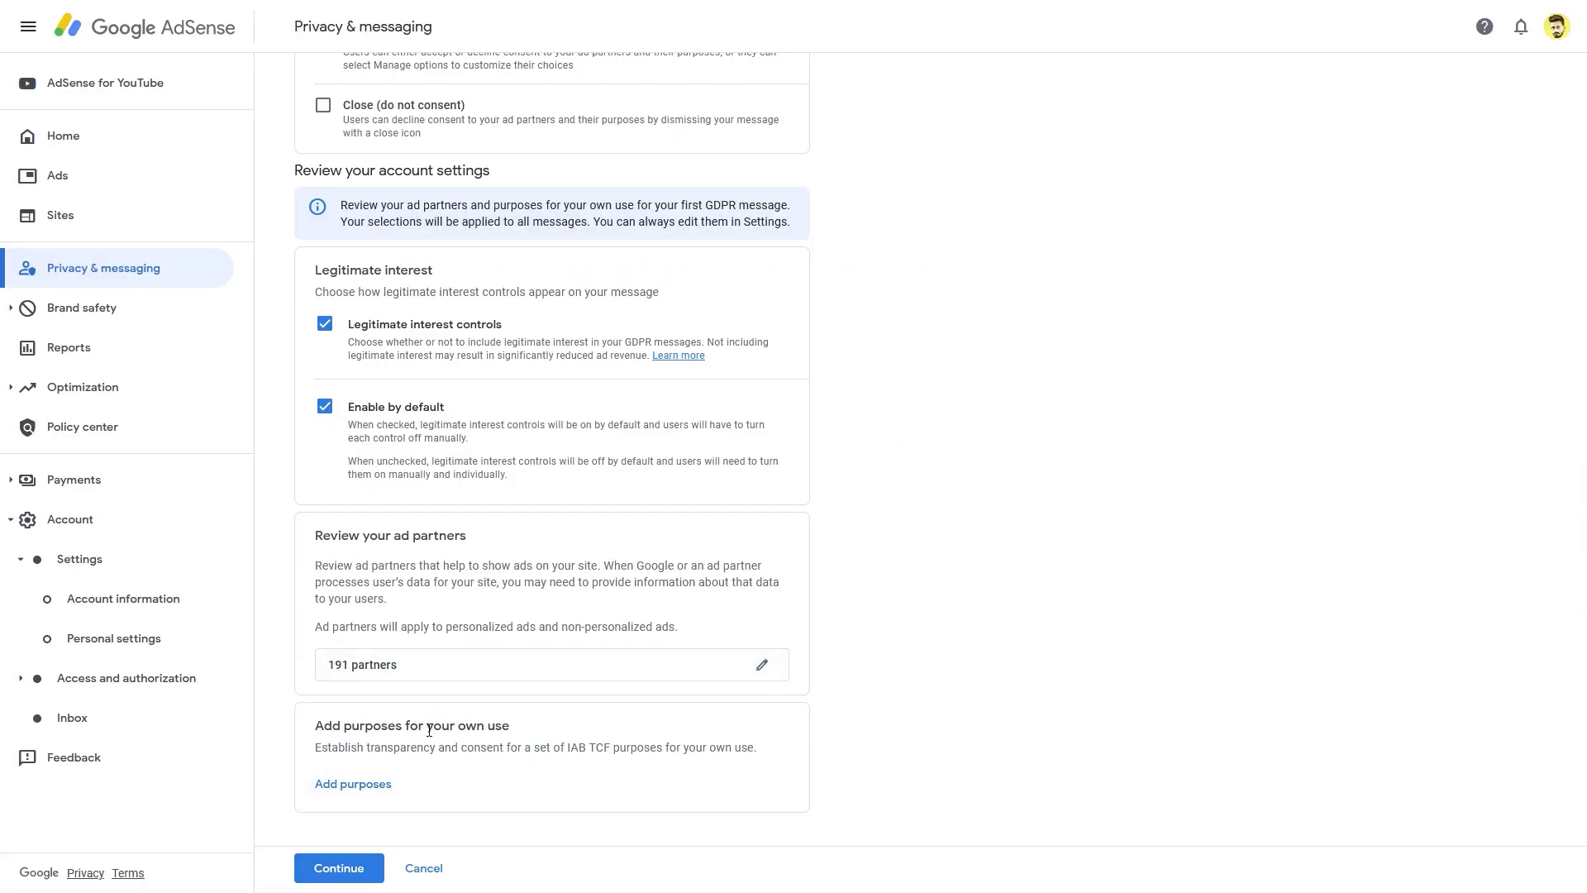
left_click(370, 788)
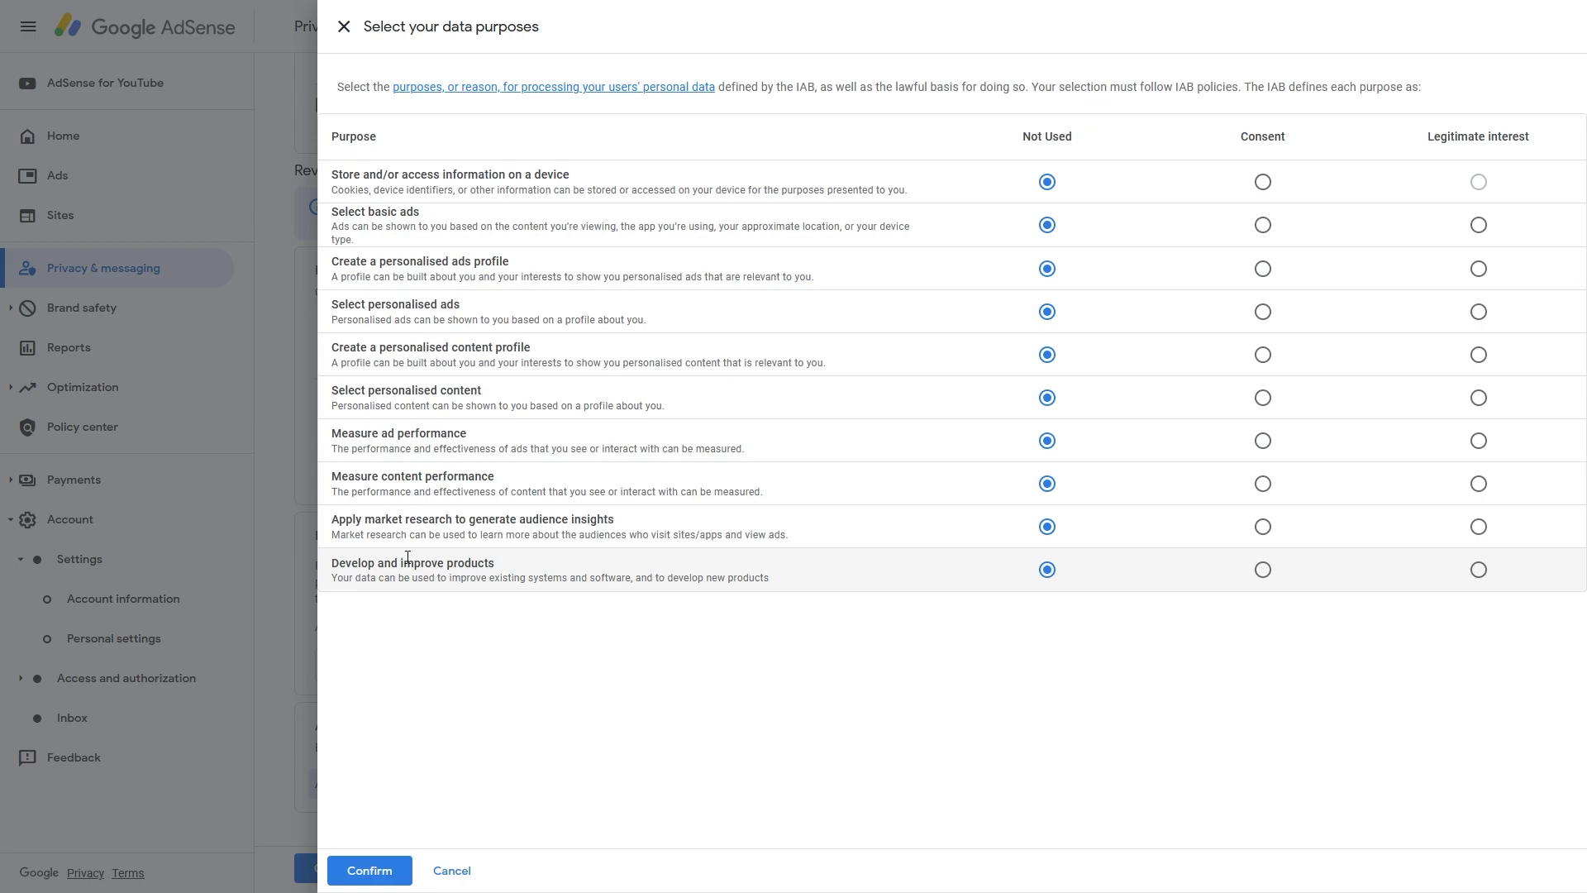
left_click(369, 871)
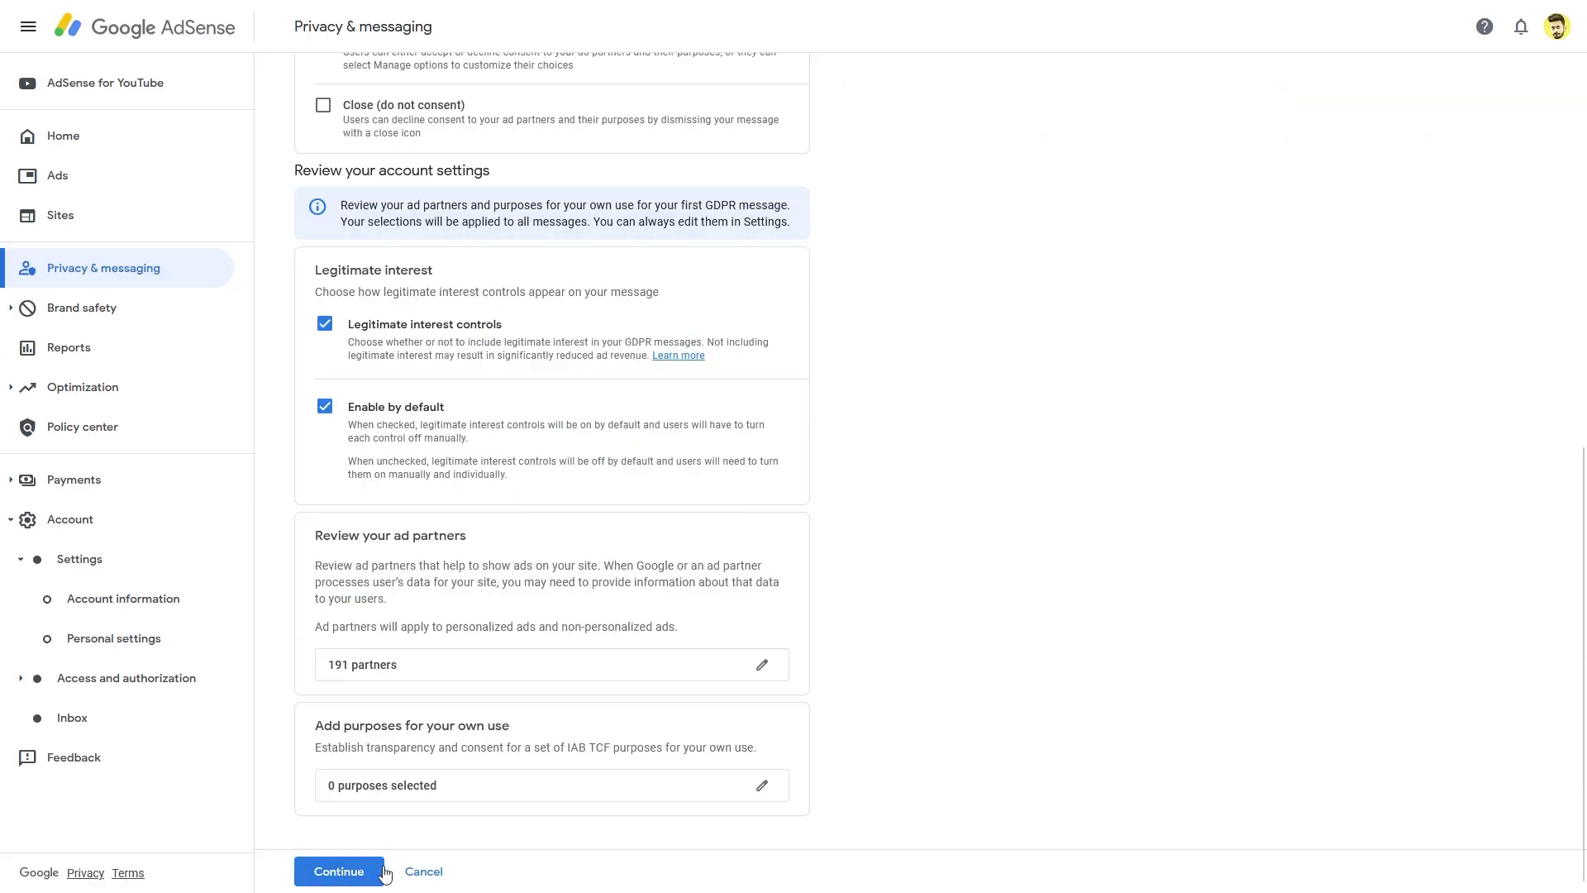
scroll(517, 694, "up", 5)
scroll(517, 670, "up", 3)
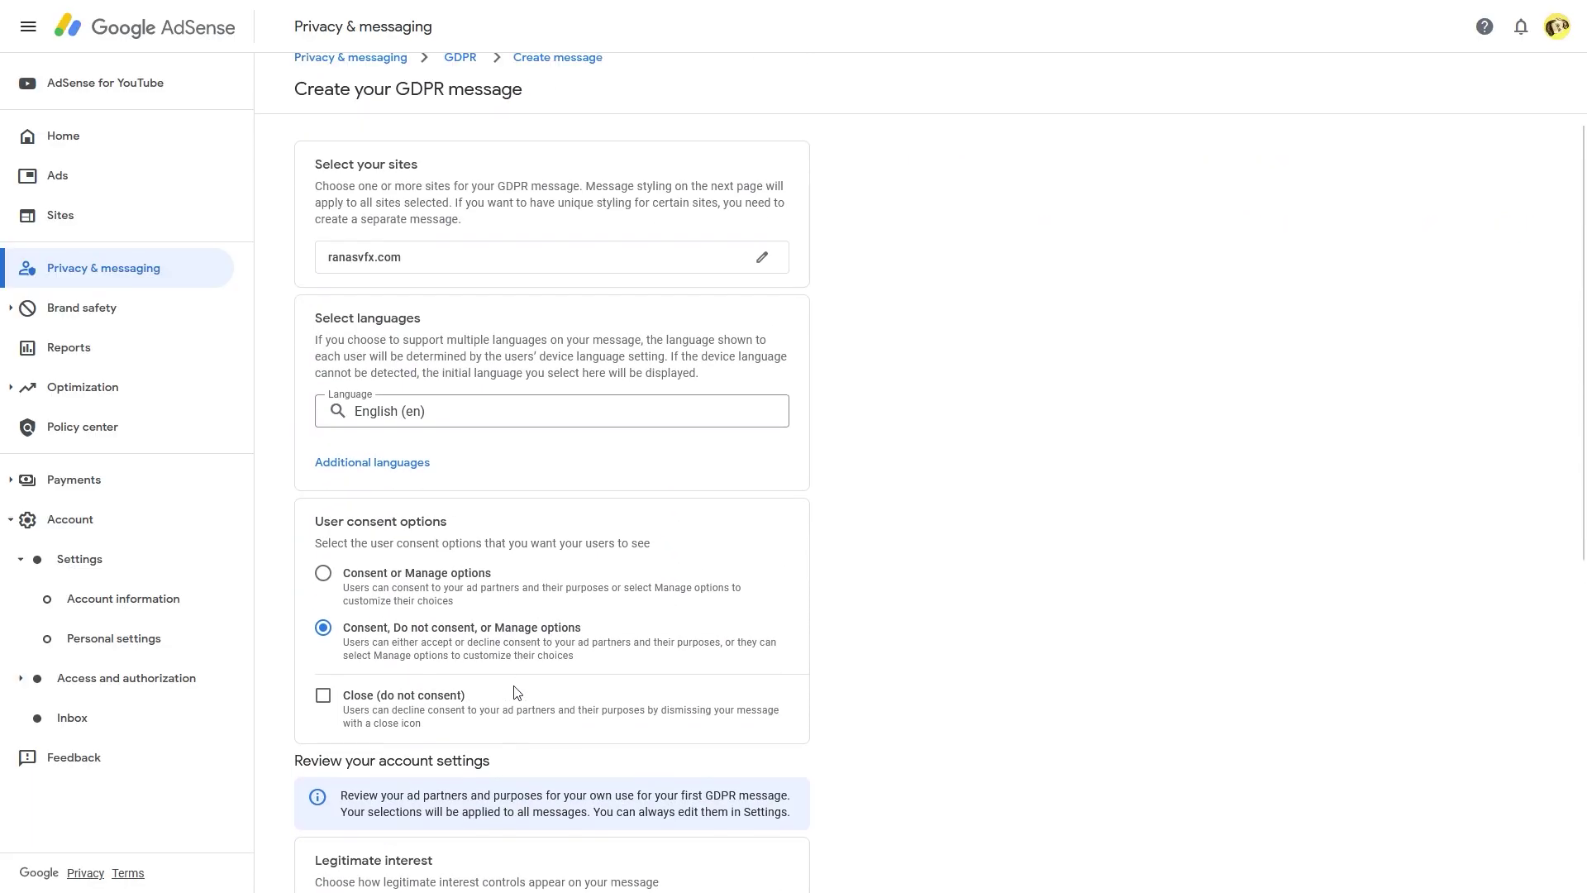
scroll(522, 620, "up", 4)
scroll(521, 569, "down", 5)
scroll(522, 569, "down", 5)
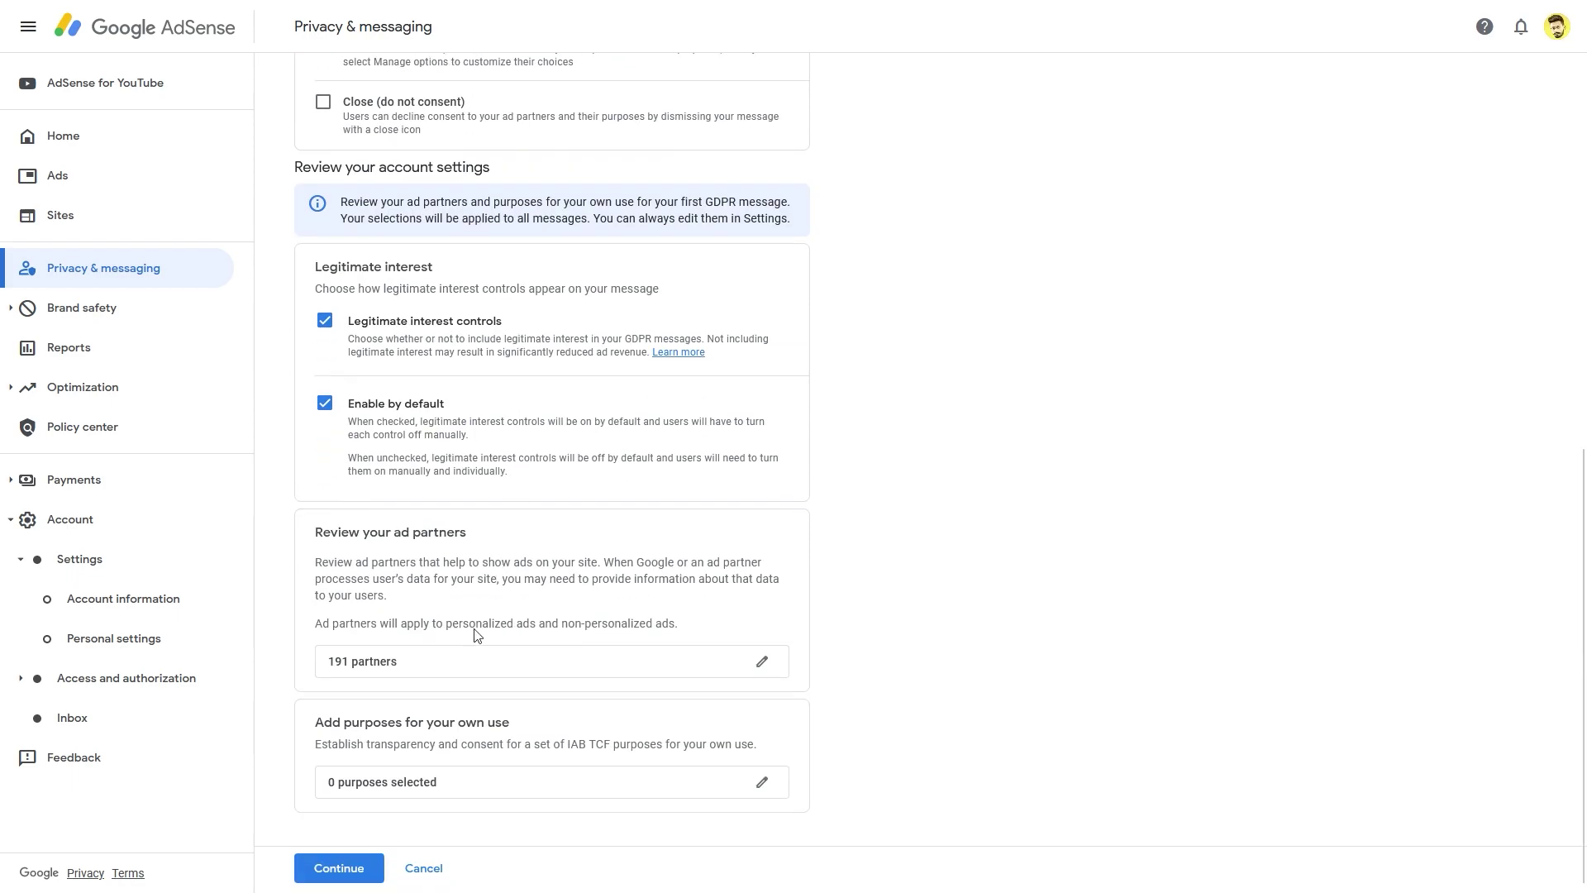
- Create the message and turn Close (do not consent) On
left_click(337, 871)
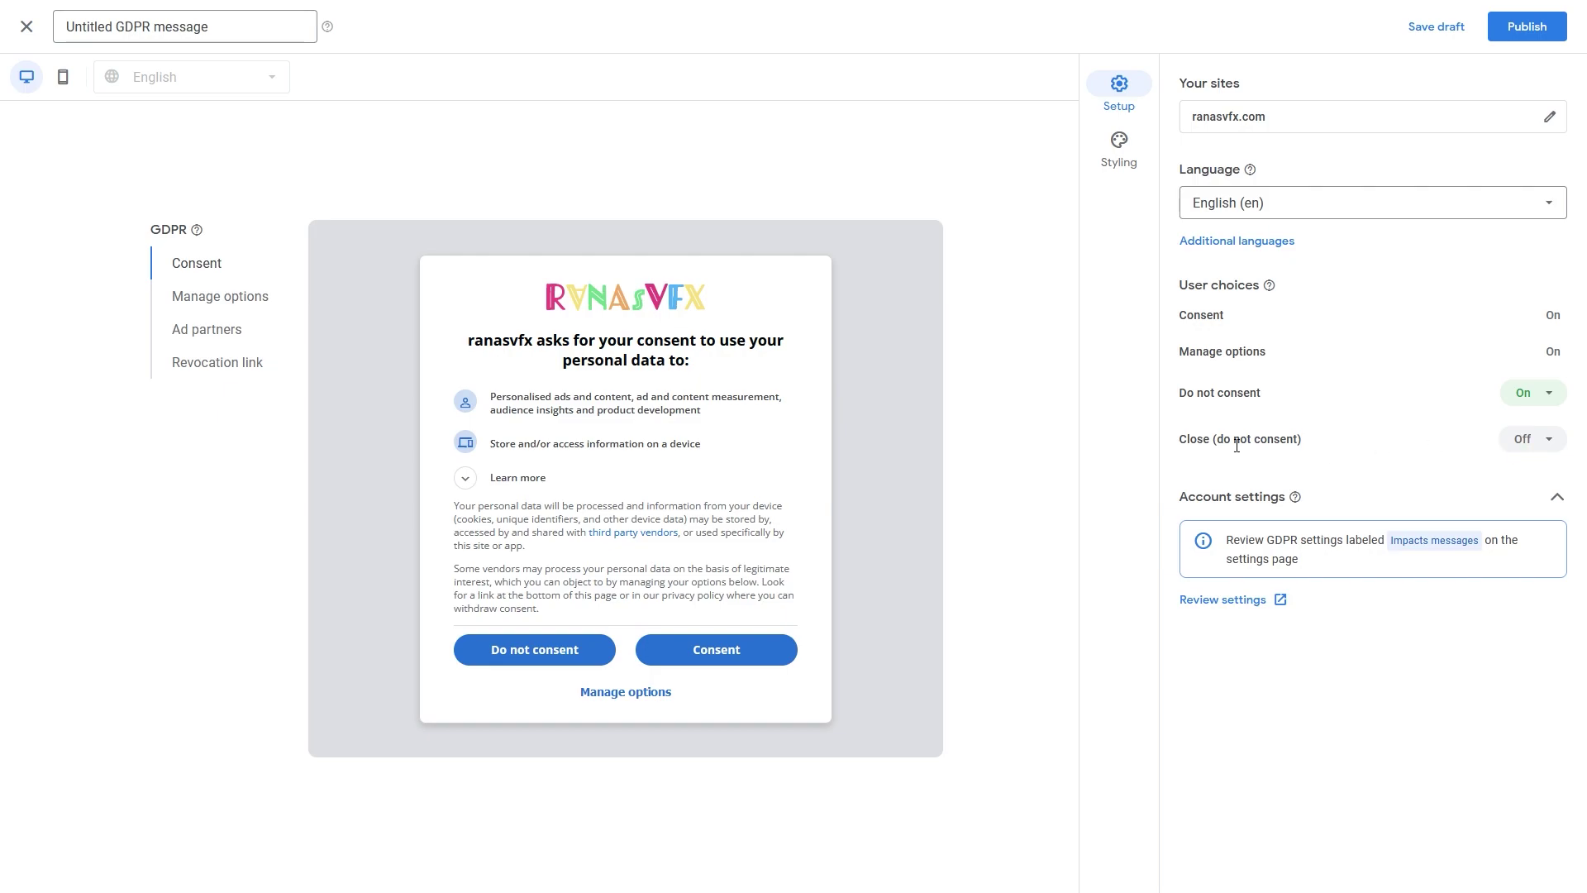
left_click(1529, 439)
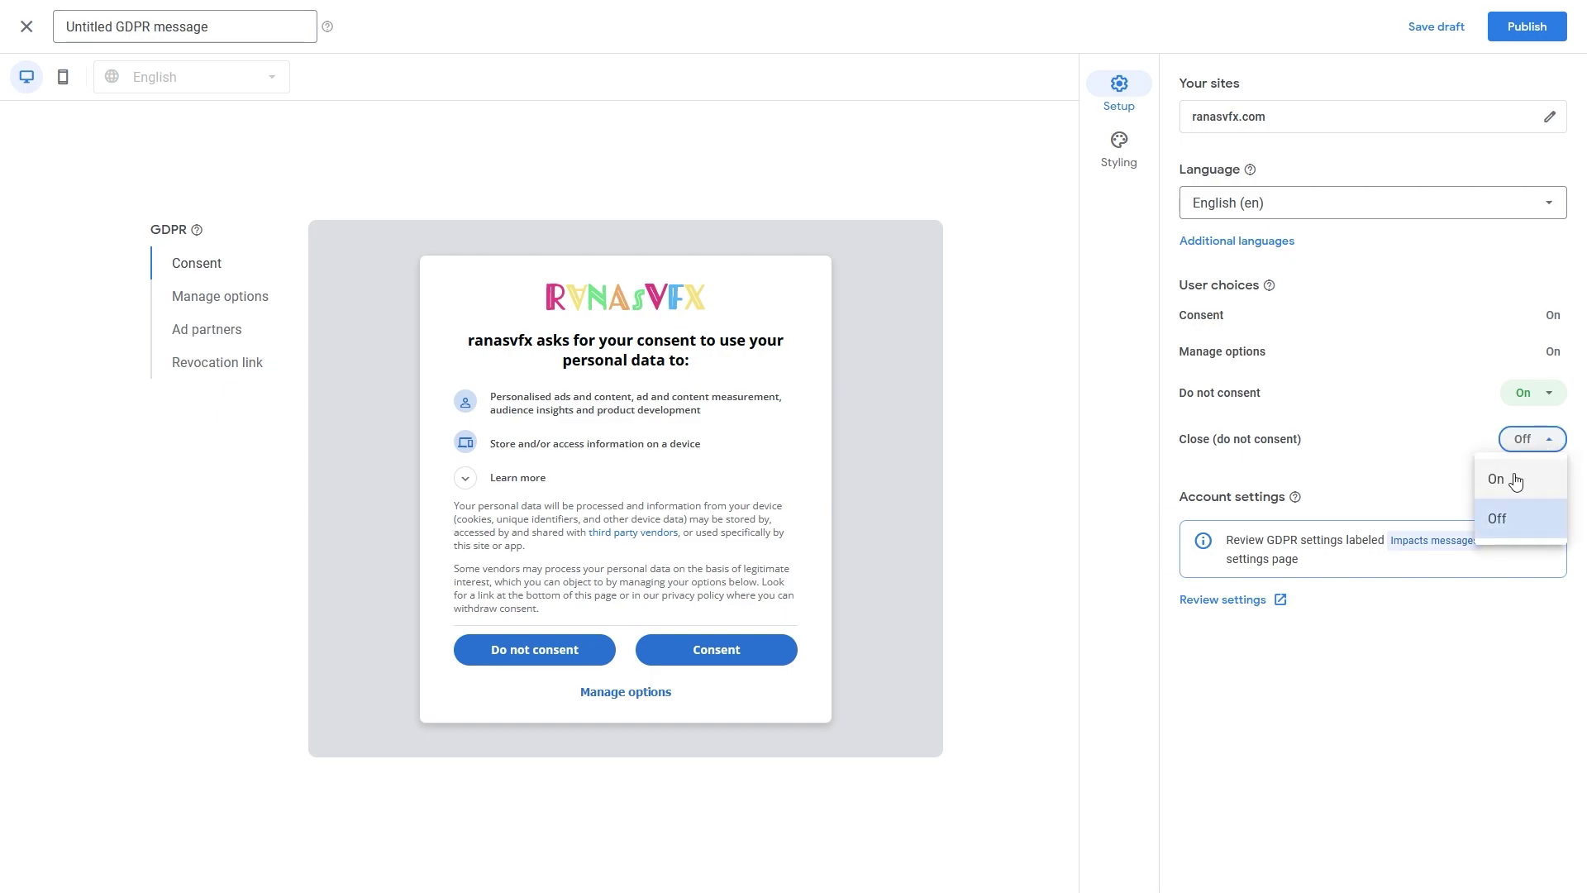
left_click(1516, 480)
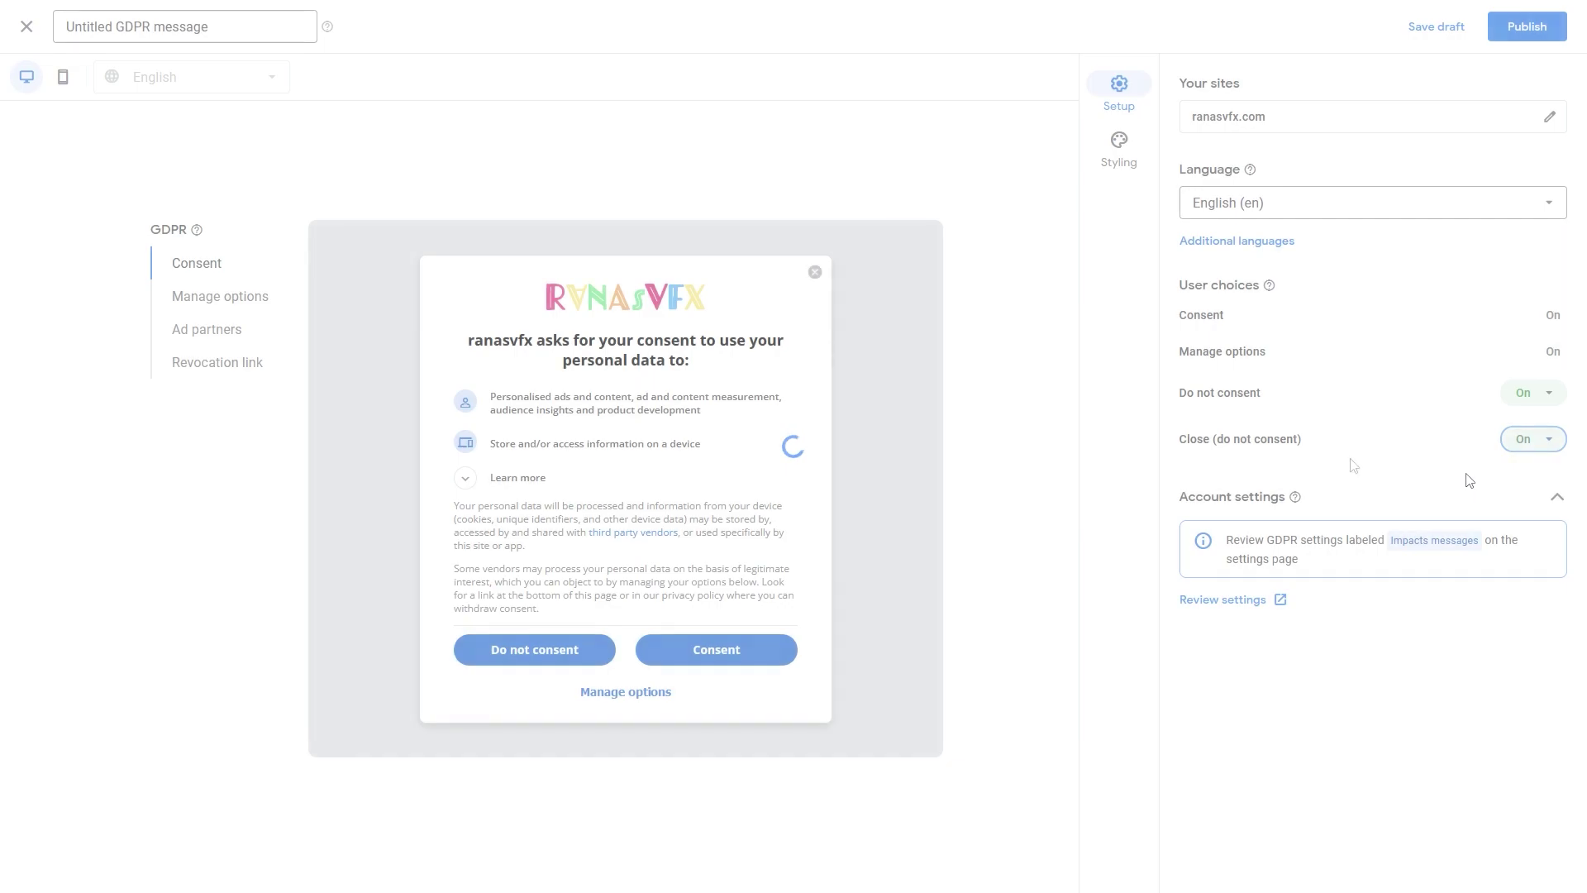
- Preview the Manage options, Ad partners, Revocation link and Consent screens
left_click(221, 301)
left_click(206, 331)
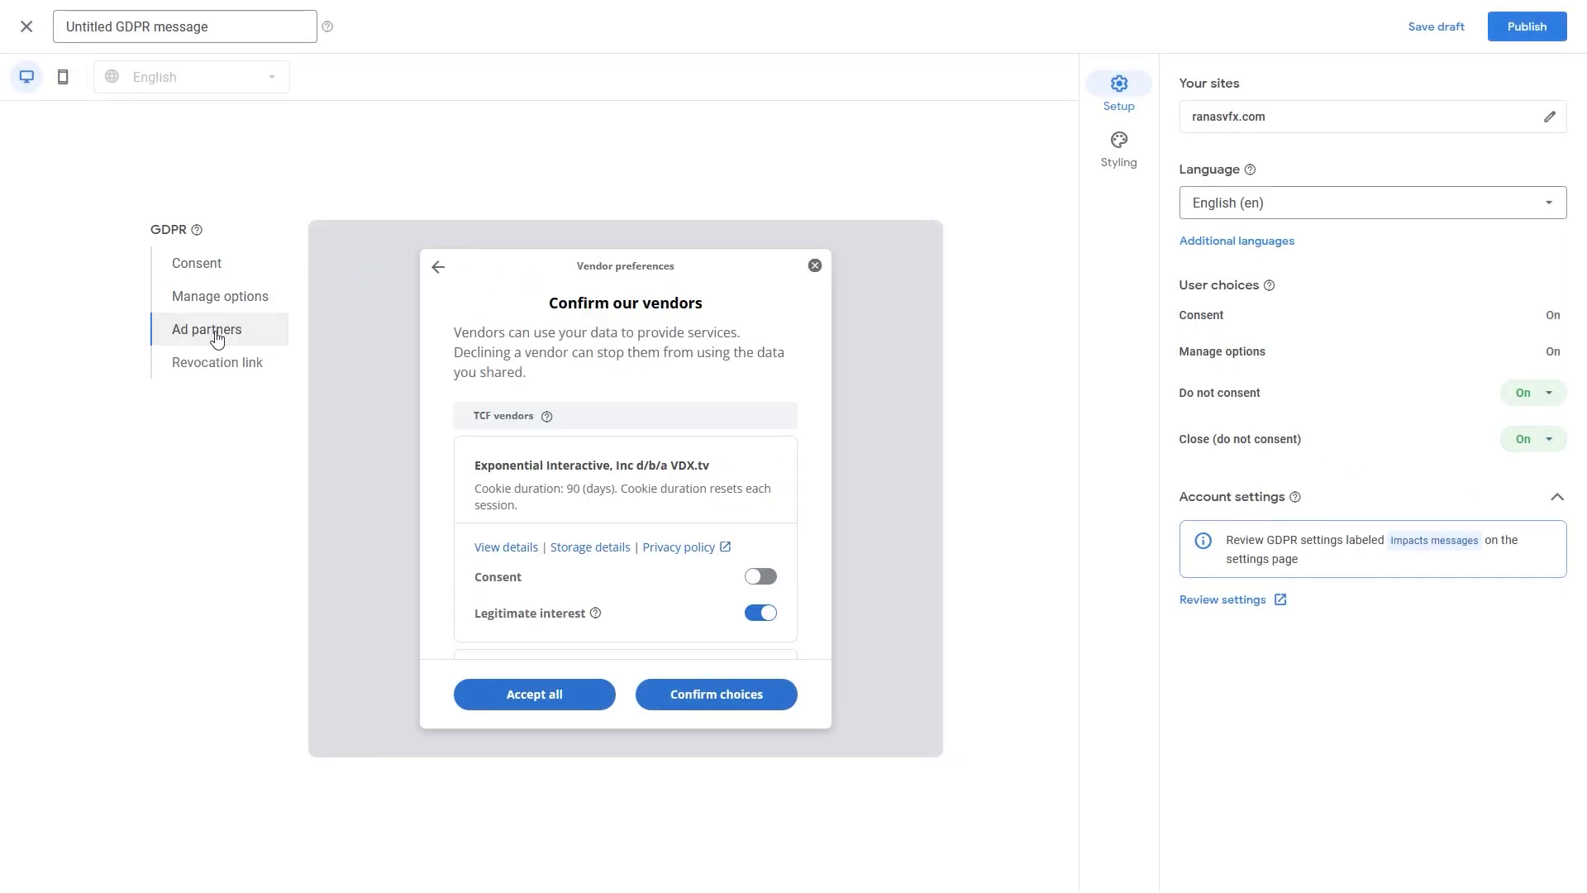
left_click(209, 366)
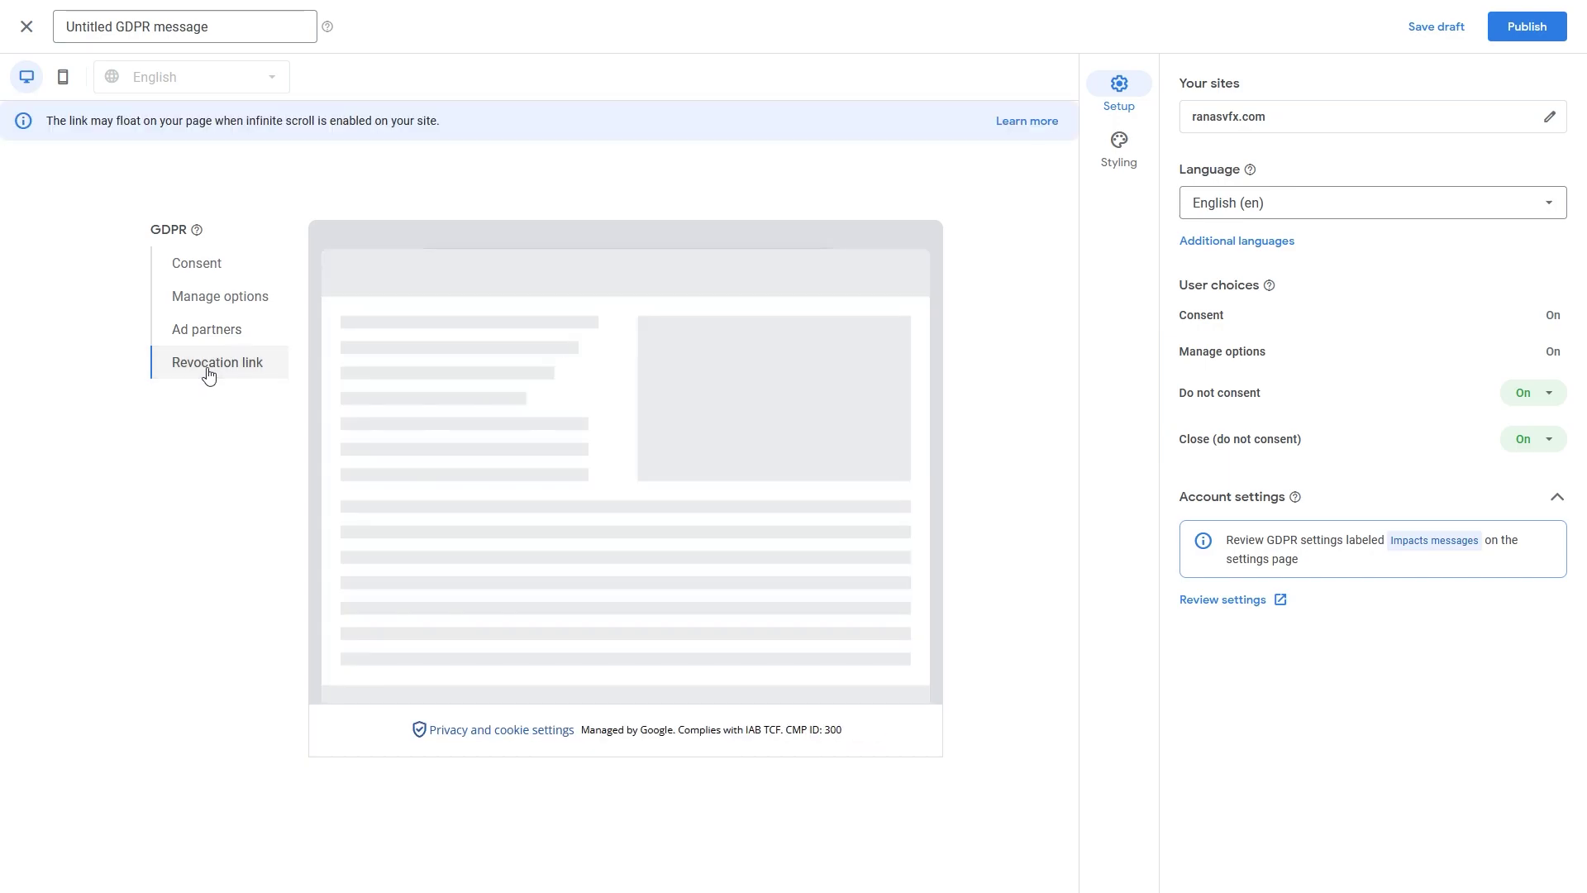
left_click(197, 263)
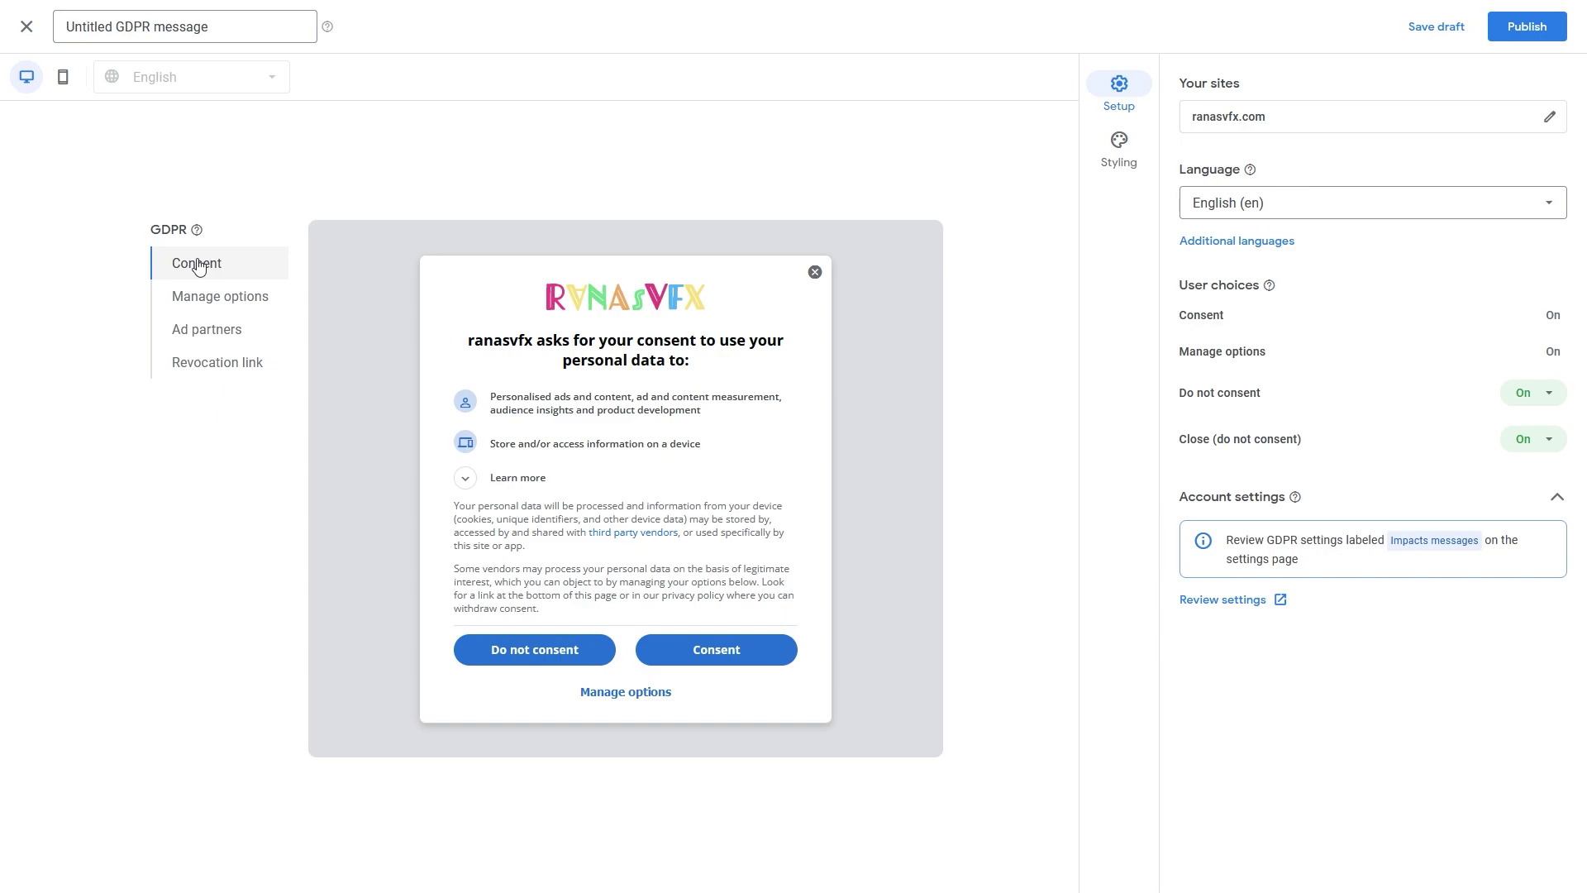
- Review the message's primary colour, header, button and headline styling settings
left_click(1120, 147)
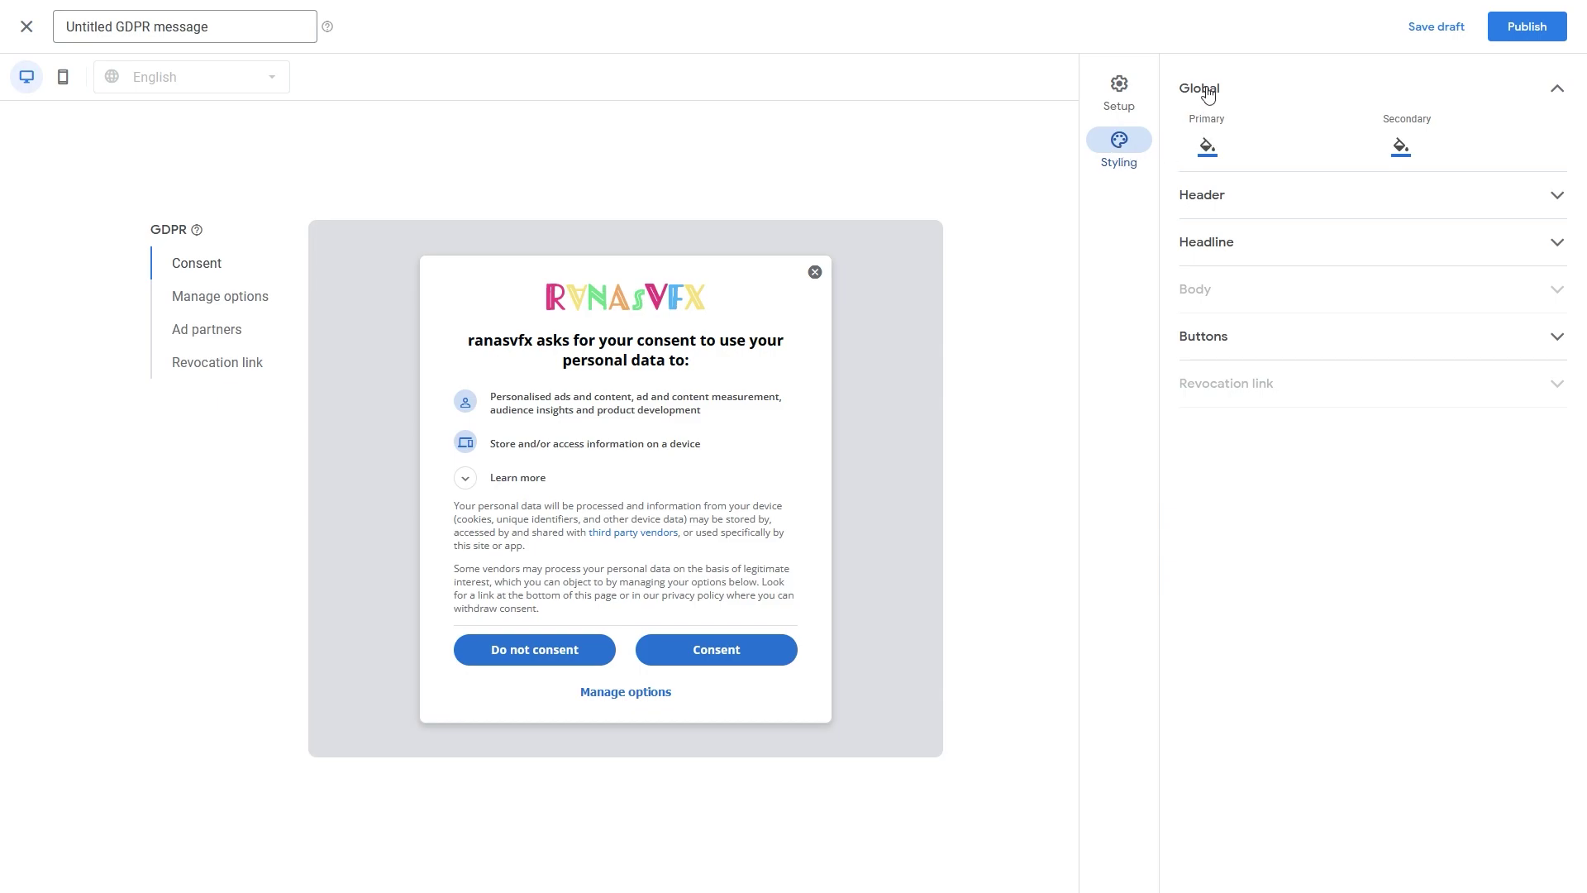
left_click(1207, 149)
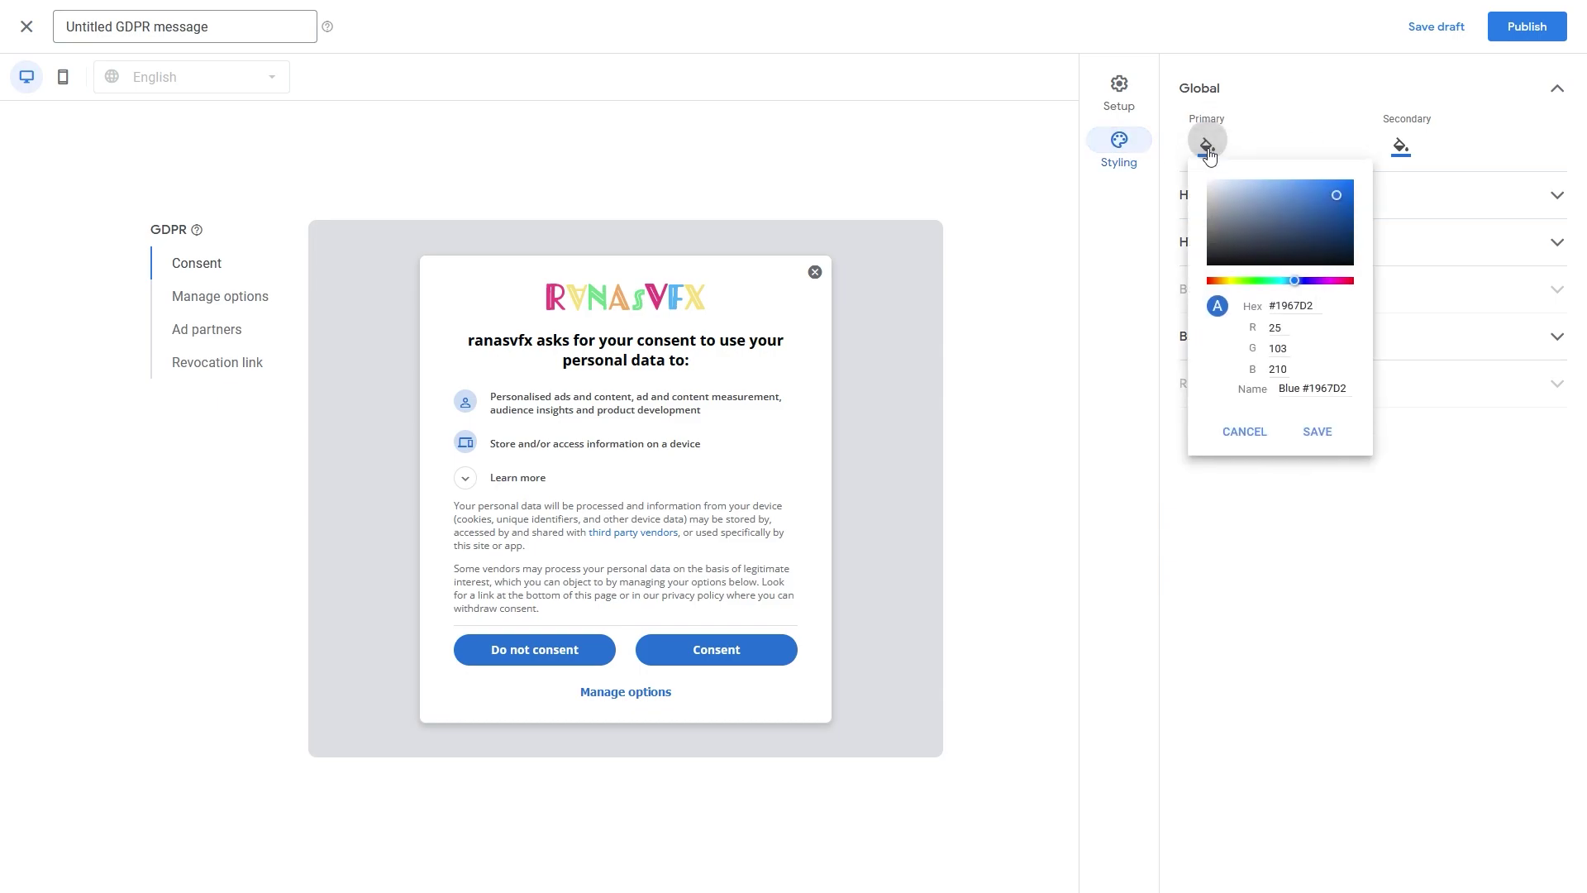
left_click(1402, 152)
left_click(1203, 194)
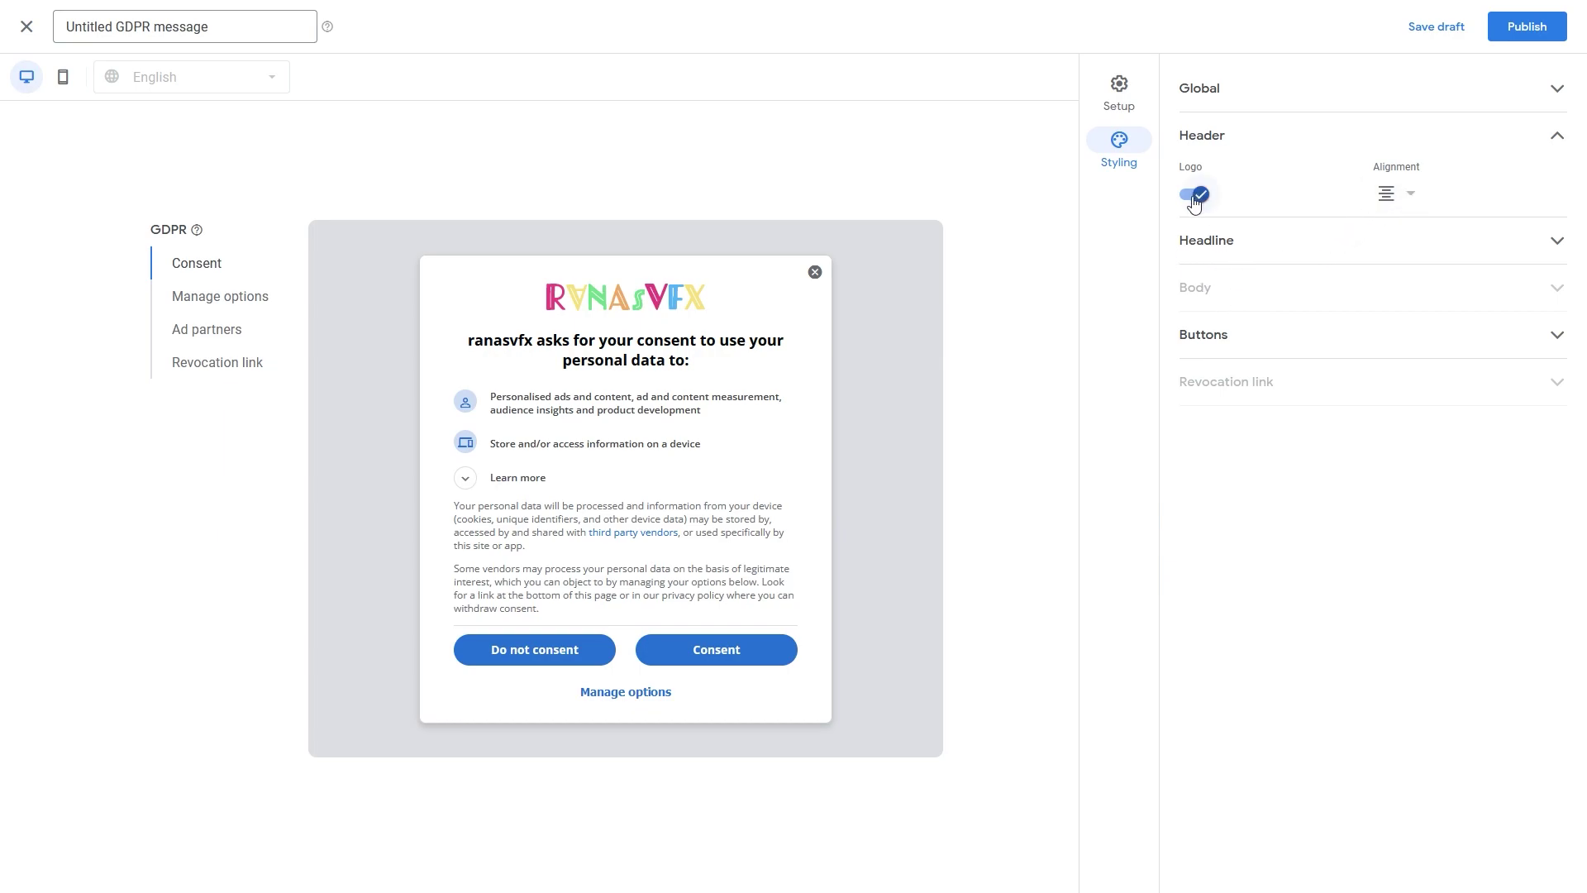
left_click(1229, 334)
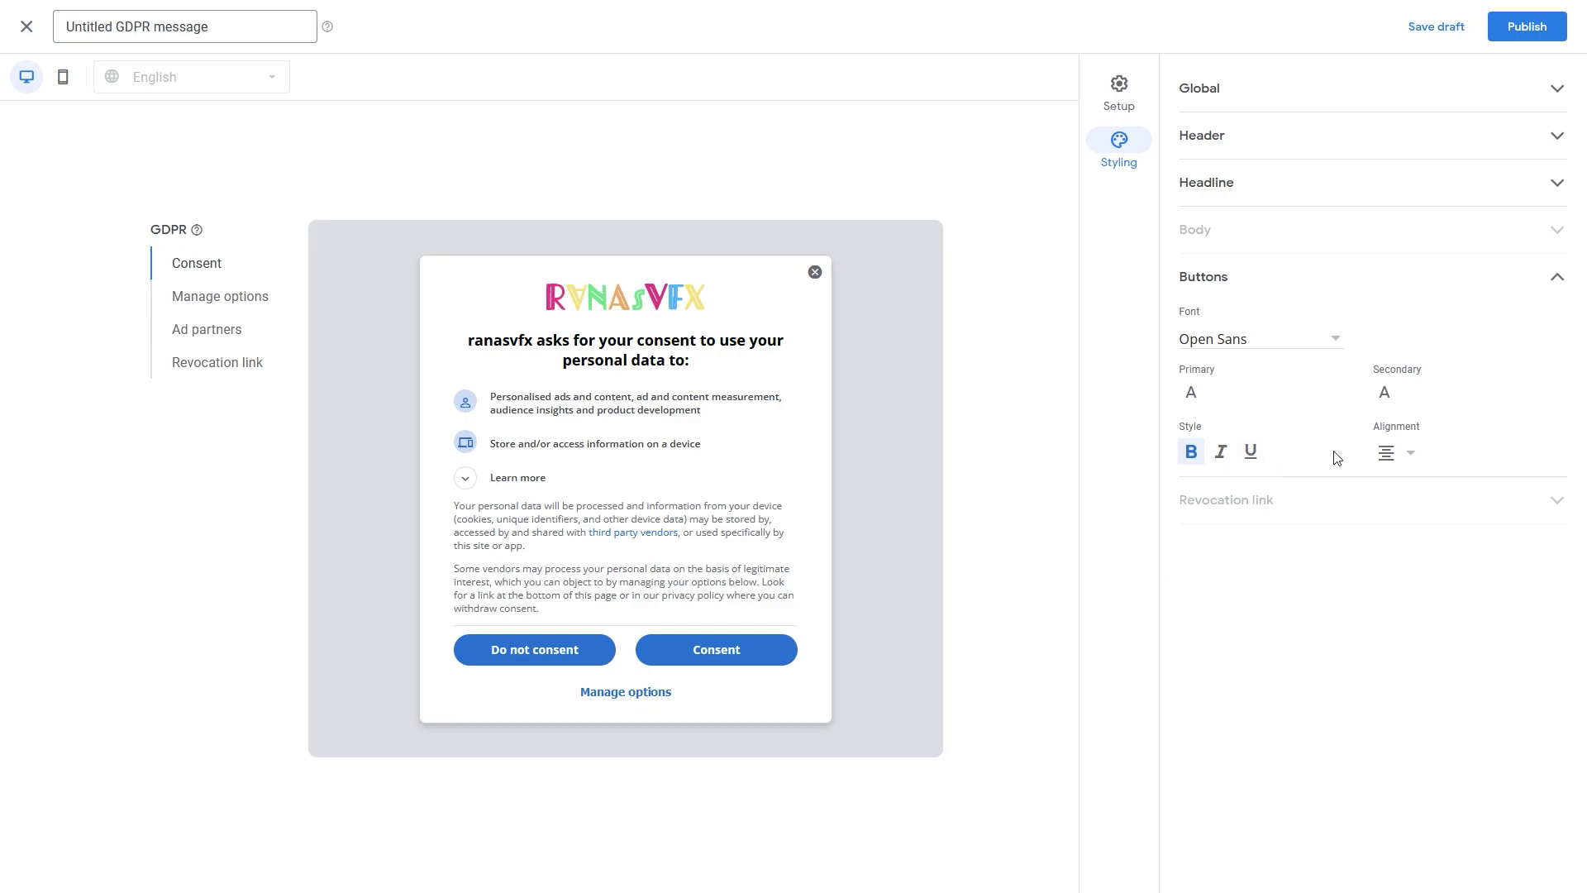
left_click(1494, 183)
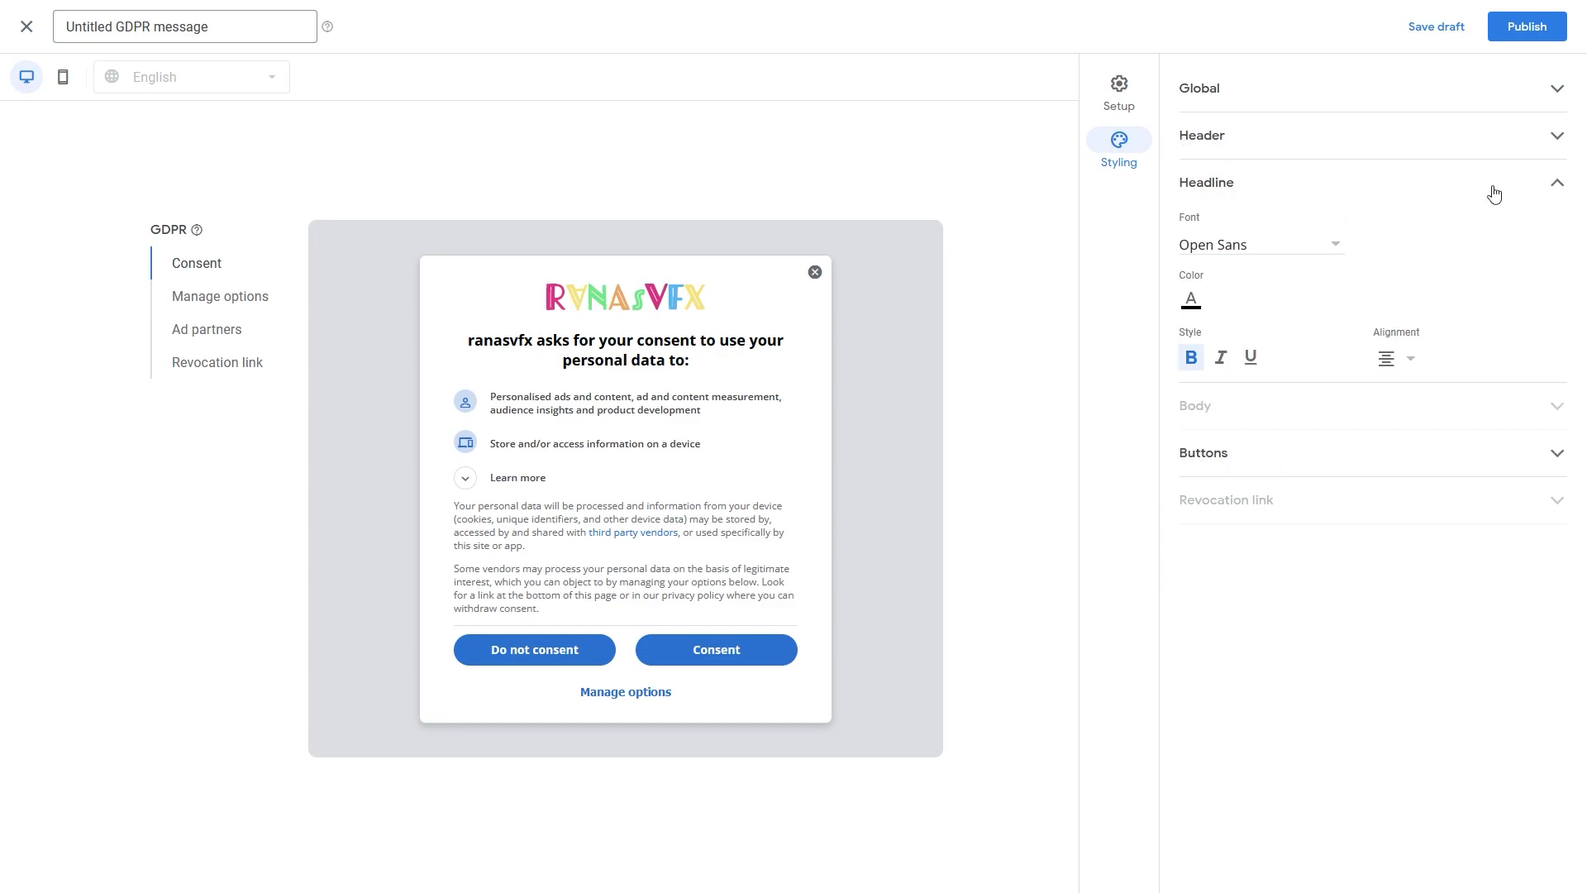
- Retitle the message 'GDPR Policy' and publish it, confirming with Ok
left_click(117, 27)
double_click(94, 29)
key("BackSpace")
double_click(195, 27)
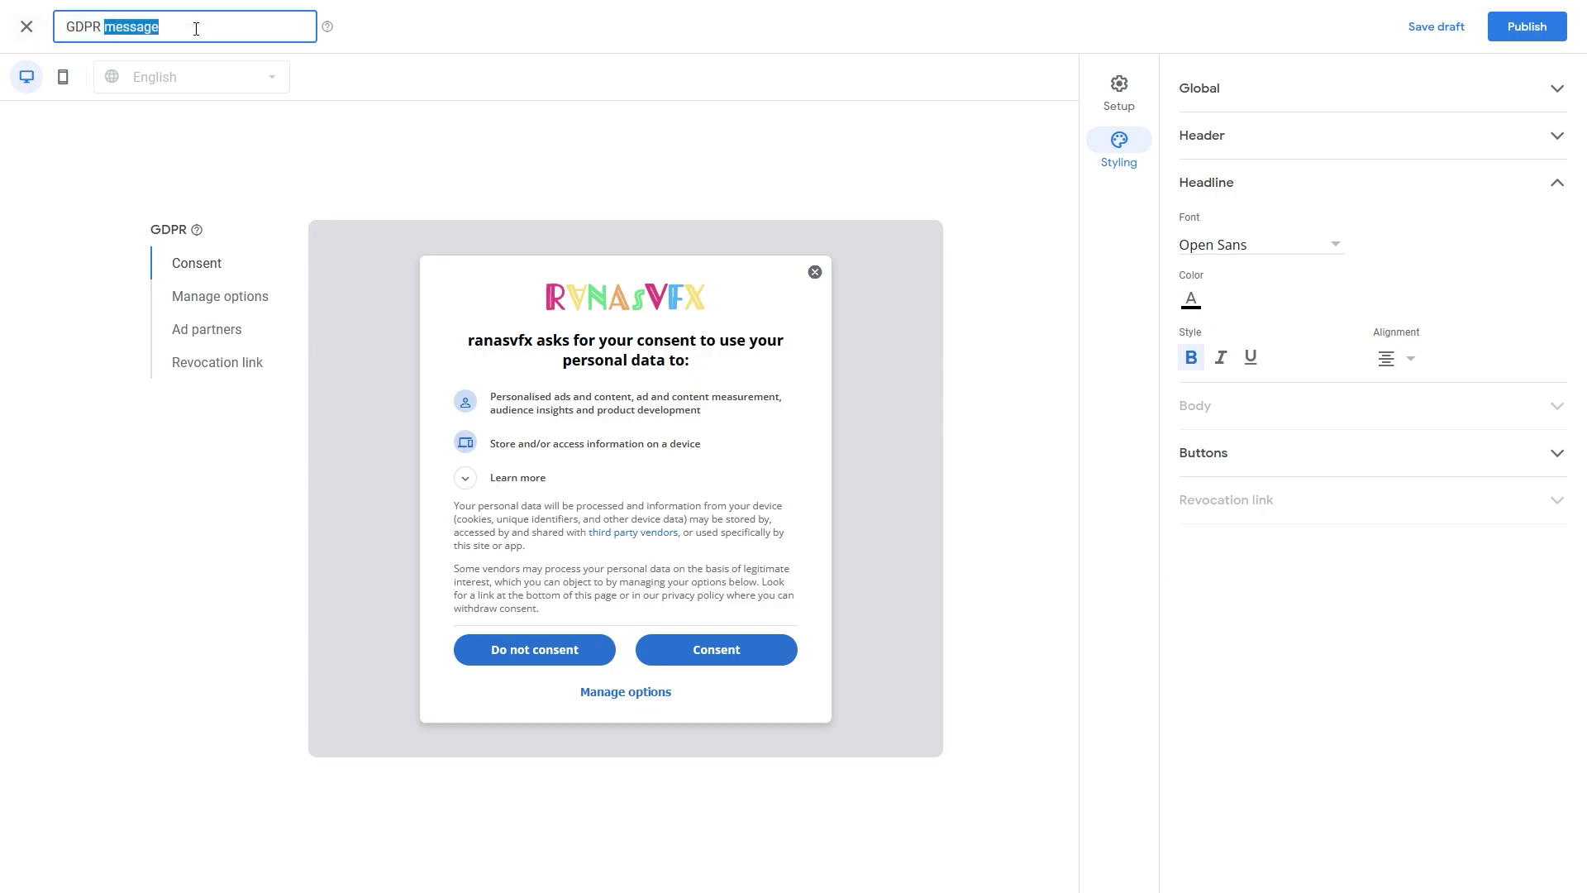
type("Policy")
left_click(1266, 148)
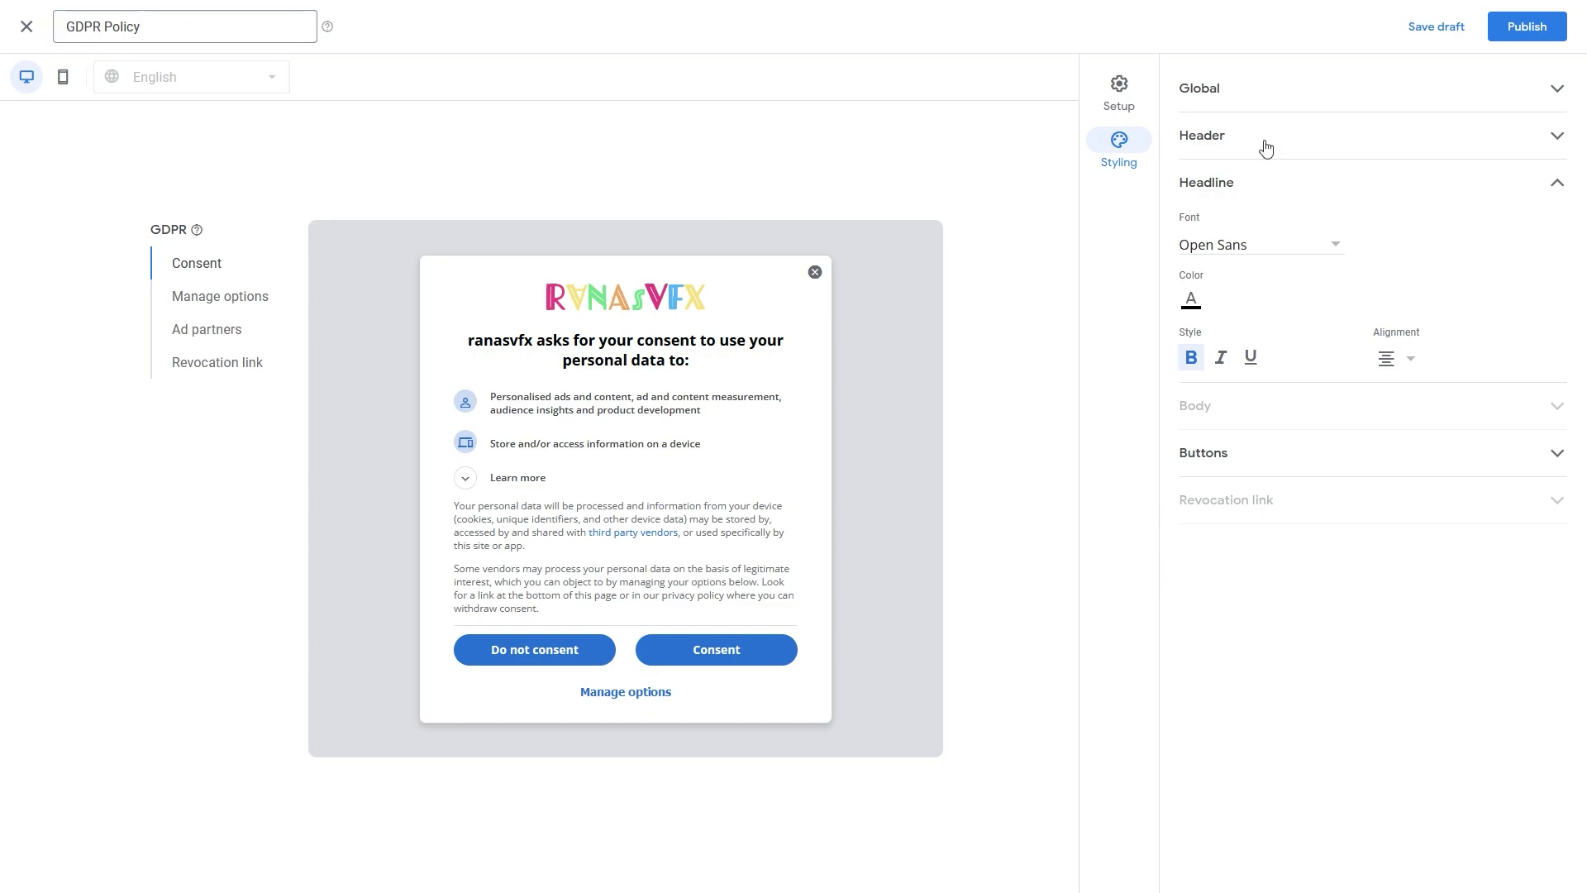
left_click(1549, 35)
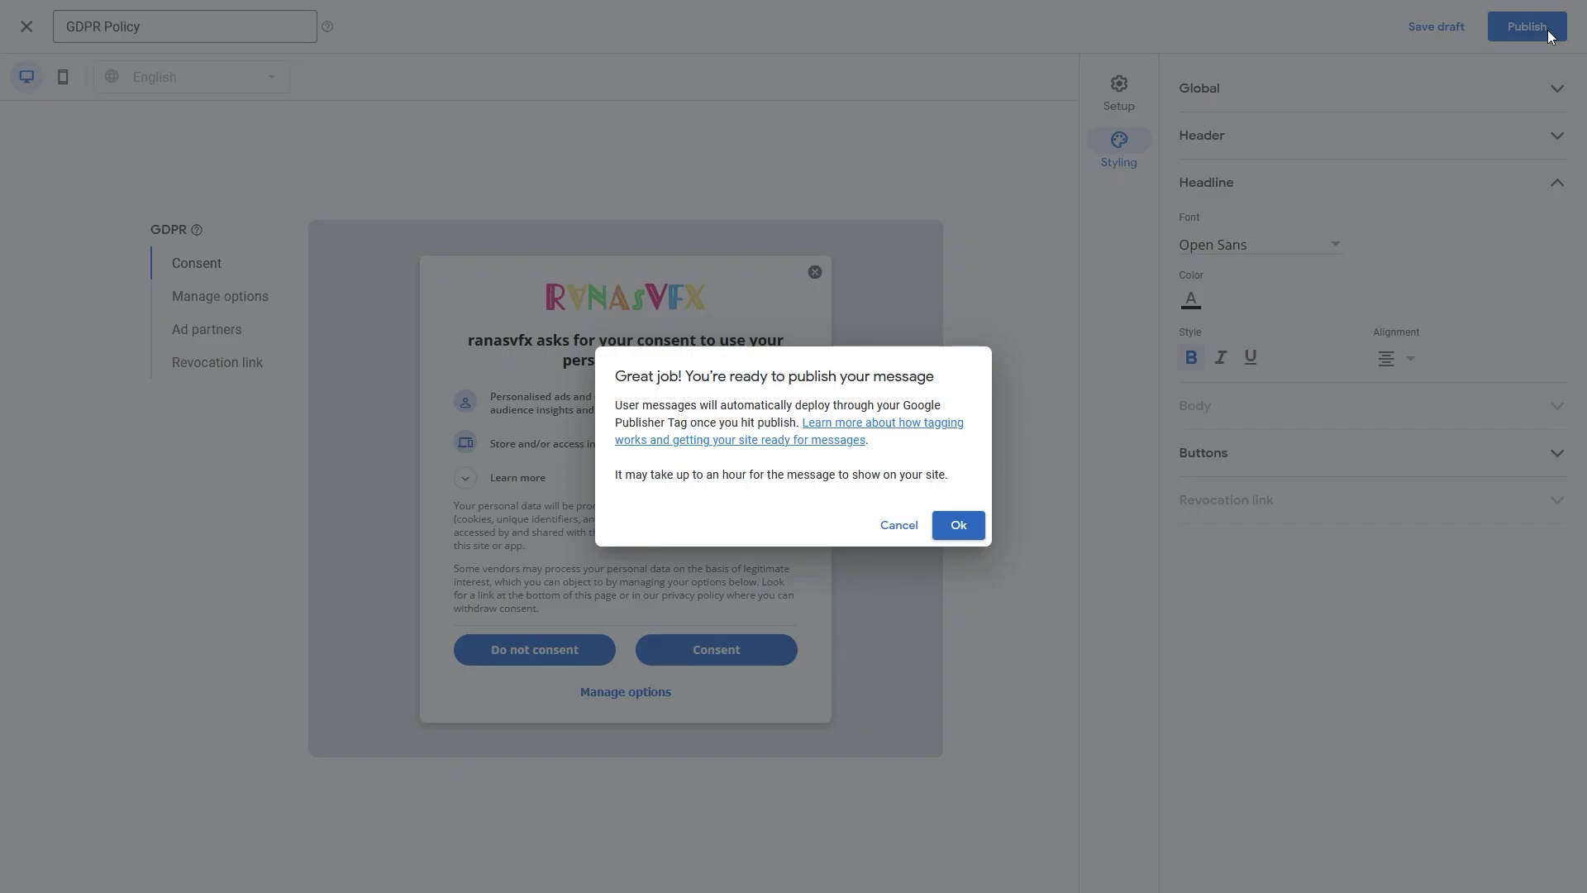
left_click(968, 525)
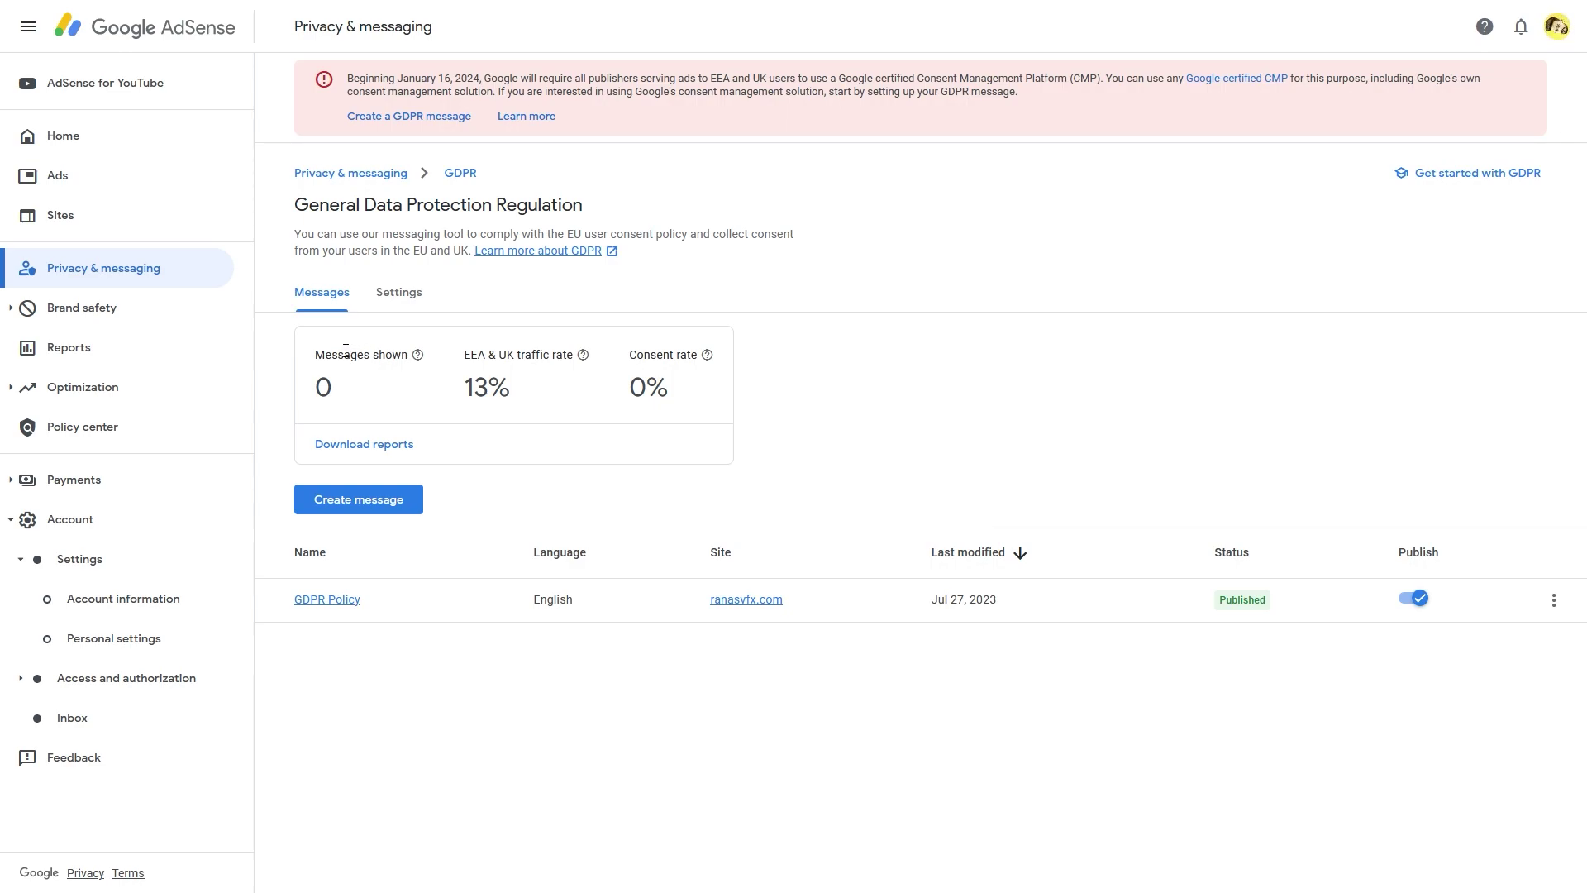
left_click_drag(315, 353, 546, 355)
left_click_drag(642, 355, 693, 362)
left_click(808, 386)
left_click_drag(1019, 92, 349, 77)
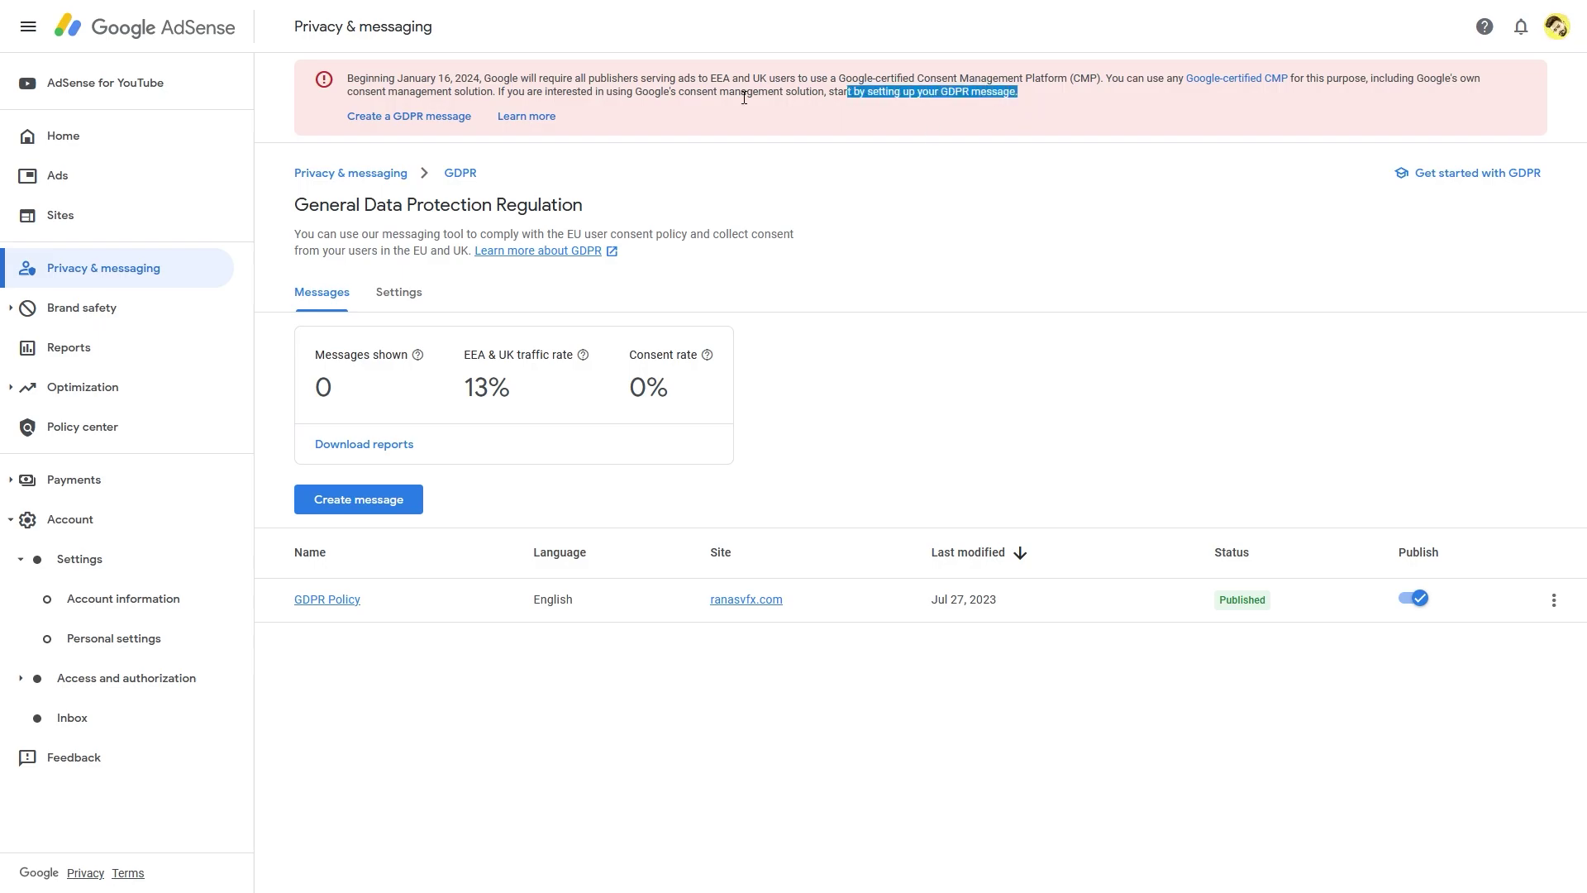
left_click(1035, 91)
mouse_move(1024, 93)
left_mouse_down()
mouse_move(372, 92)
mouse_move(1484, 92)
left_mouse_up()
left_click(346, 98)
left_click(1041, 105)
left_click_drag(1020, 93, 348, 78)
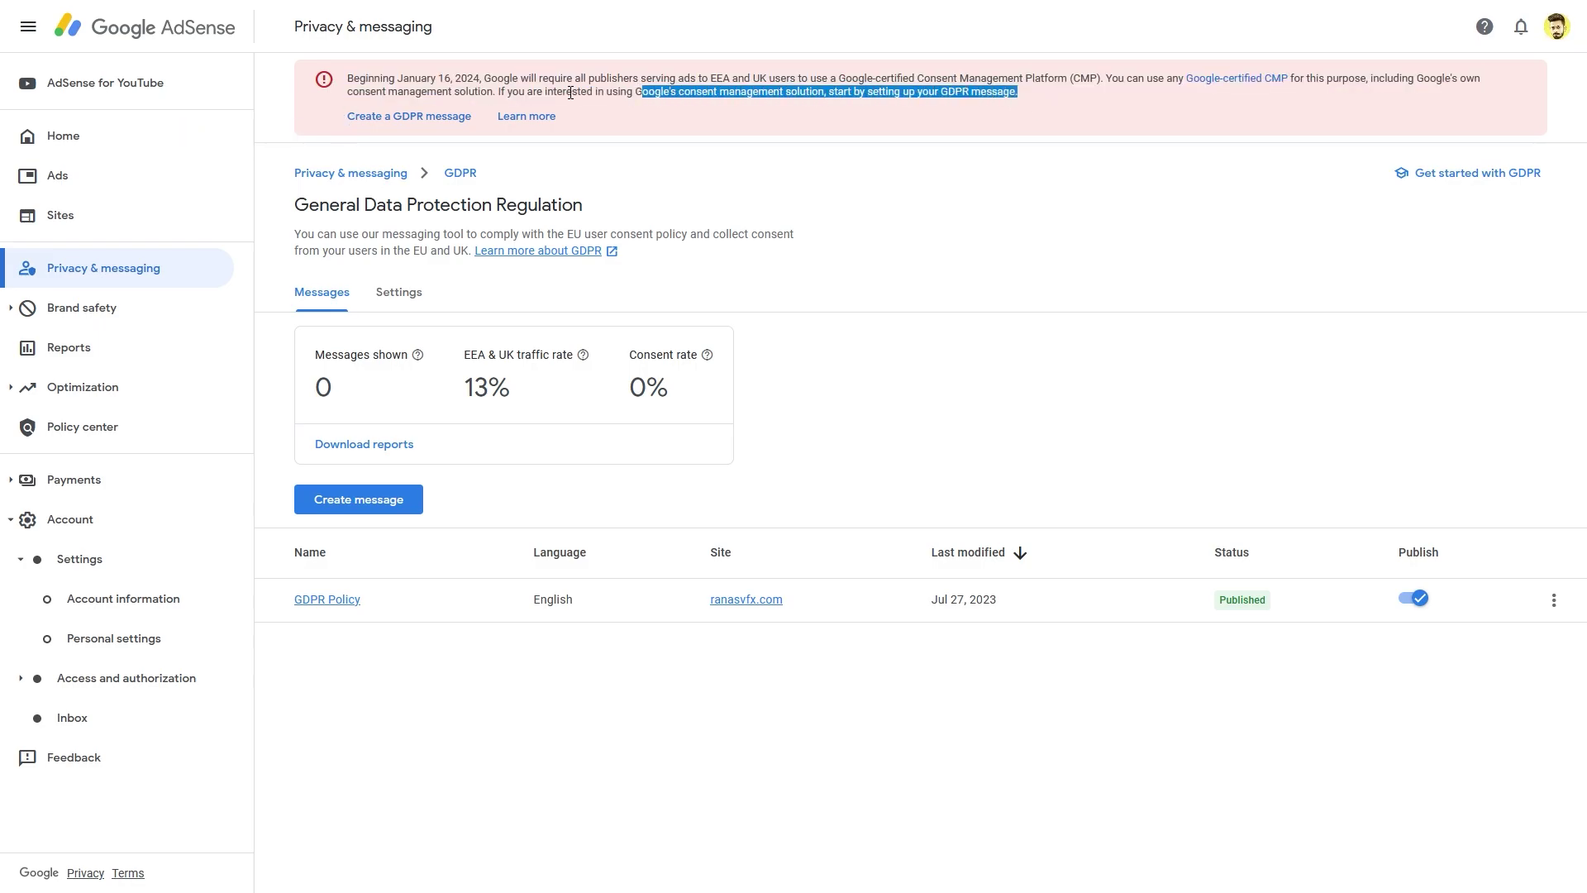
left_click(445, 123)
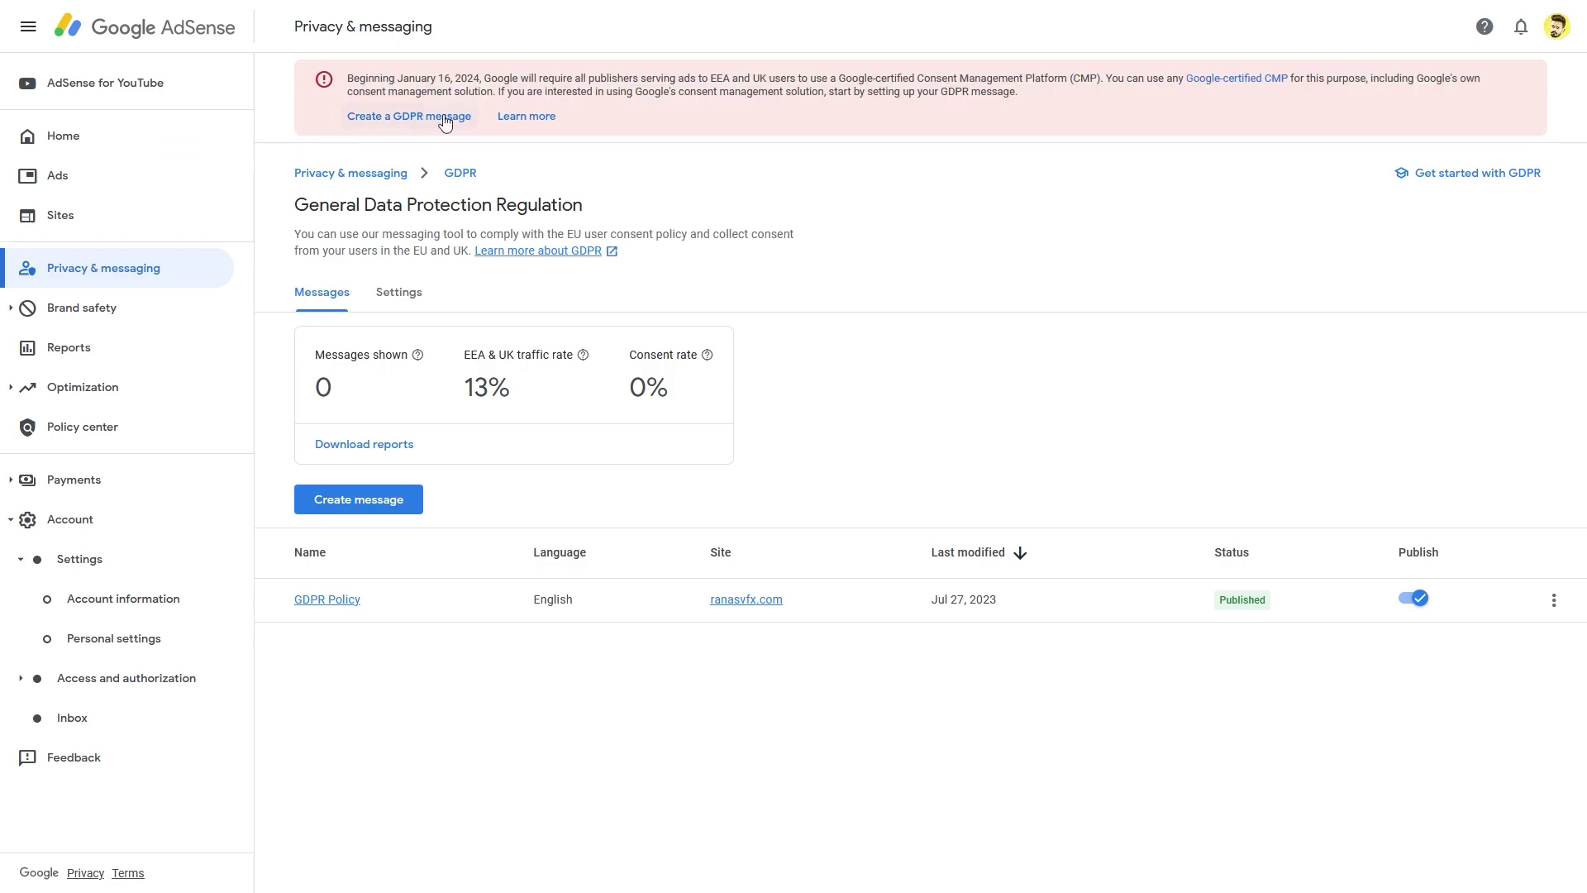
left_click_drag(662, 79, 770, 79)
left_click(682, 81)
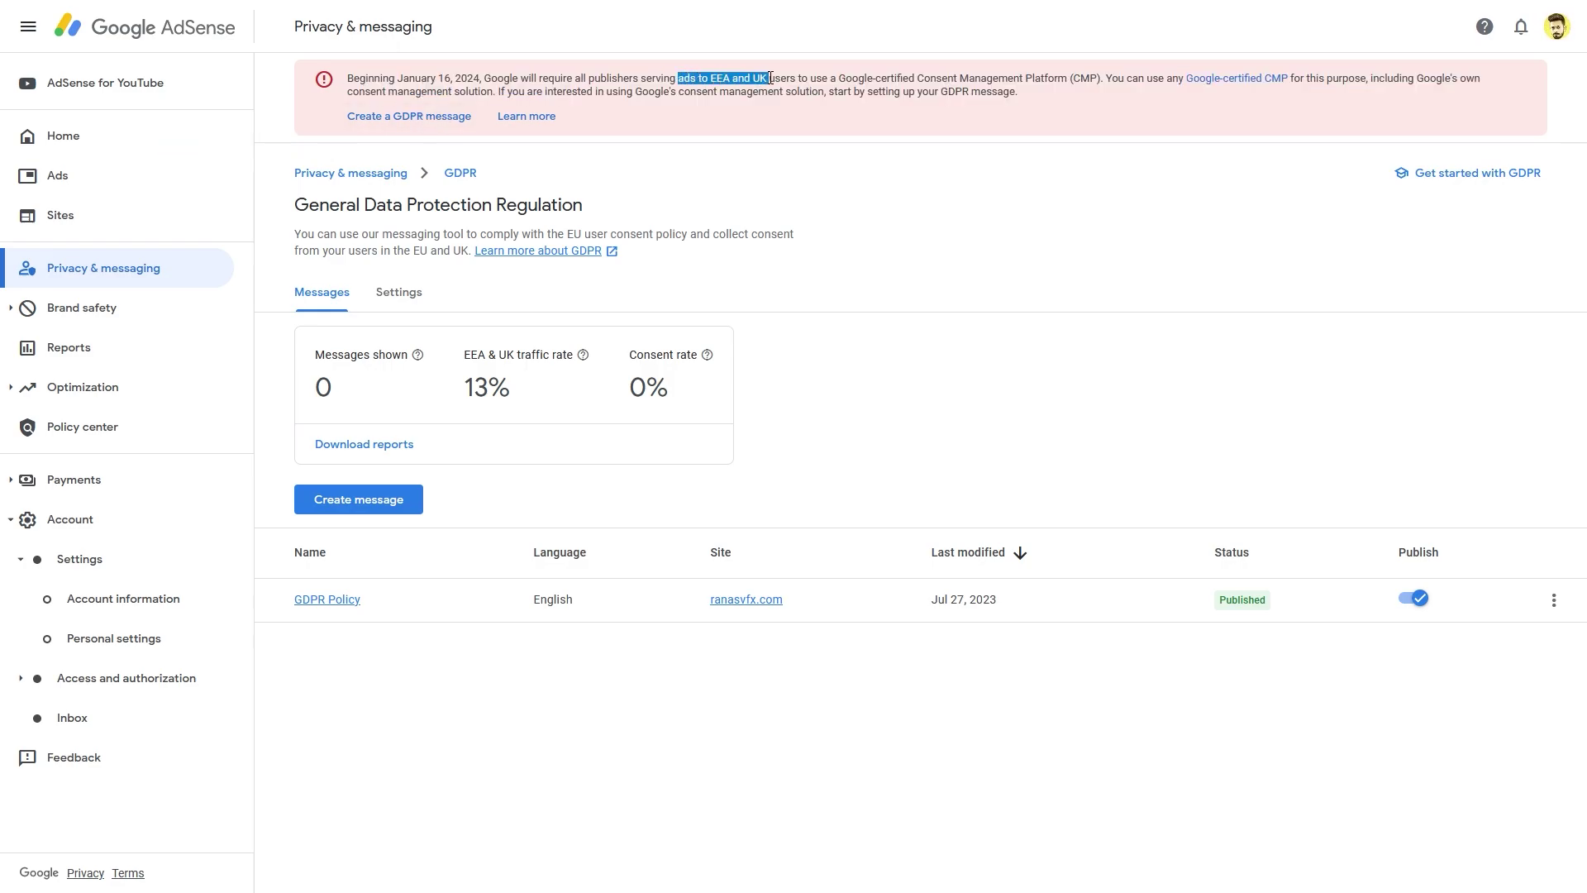
left_click(771, 78)
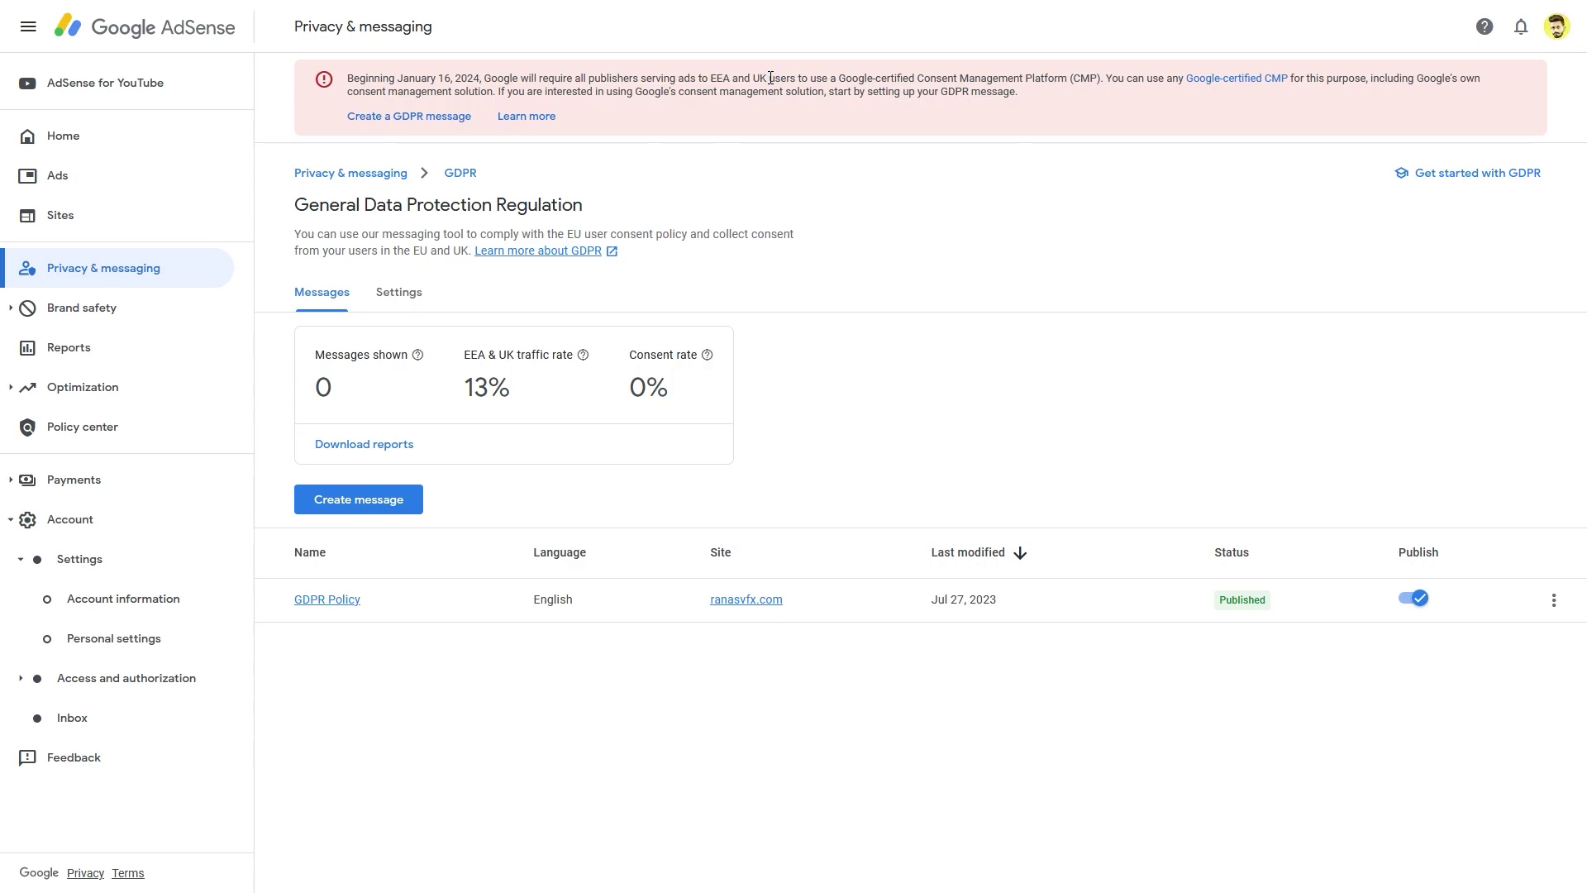